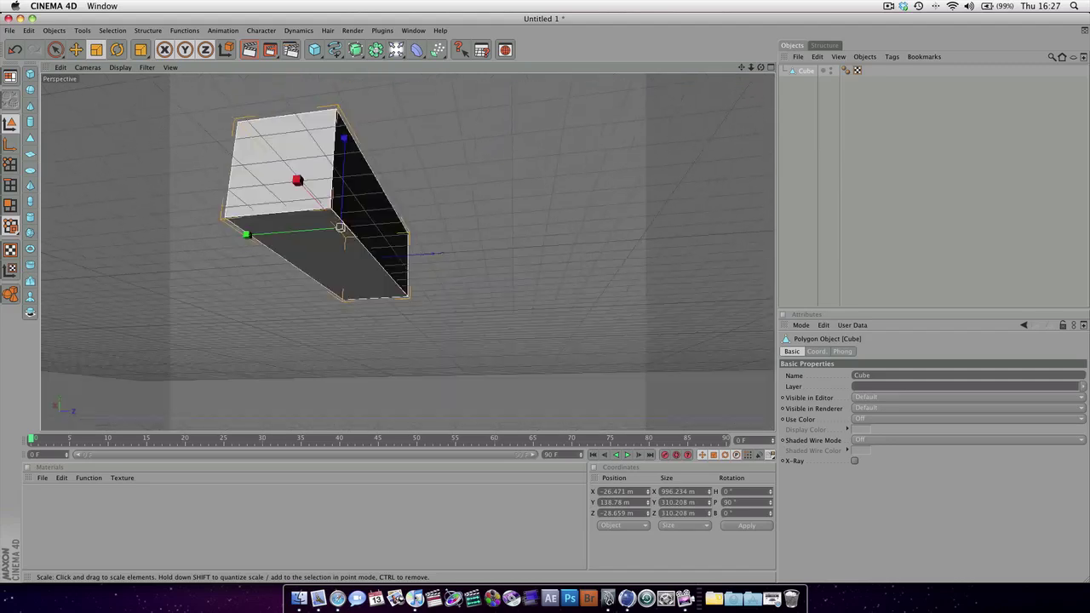
# Examine the stretched box from several angles in perspective and in the four-view layout, looking closer in the top view.
pyautogui.keyDown('alt'); pyautogui.moveTo(409, 251); pyautogui.dragTo(276, 253); pyautogui.keyUp('alt')
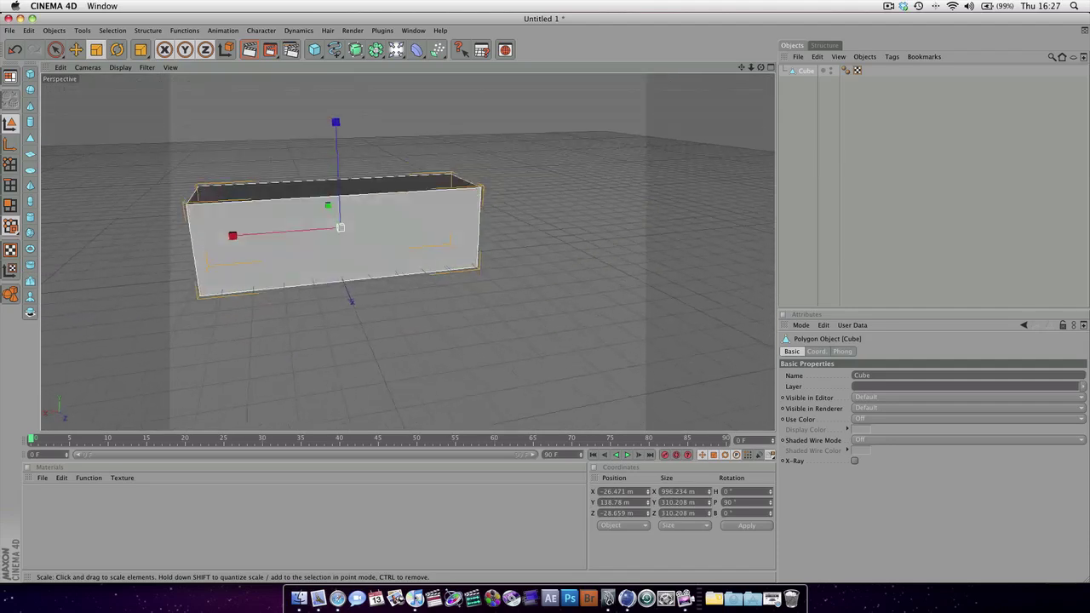
pyautogui.keyDown('alt'); pyautogui.moveTo(587, 201); pyautogui.dragTo(552, 201); pyautogui.keyUp('alt')
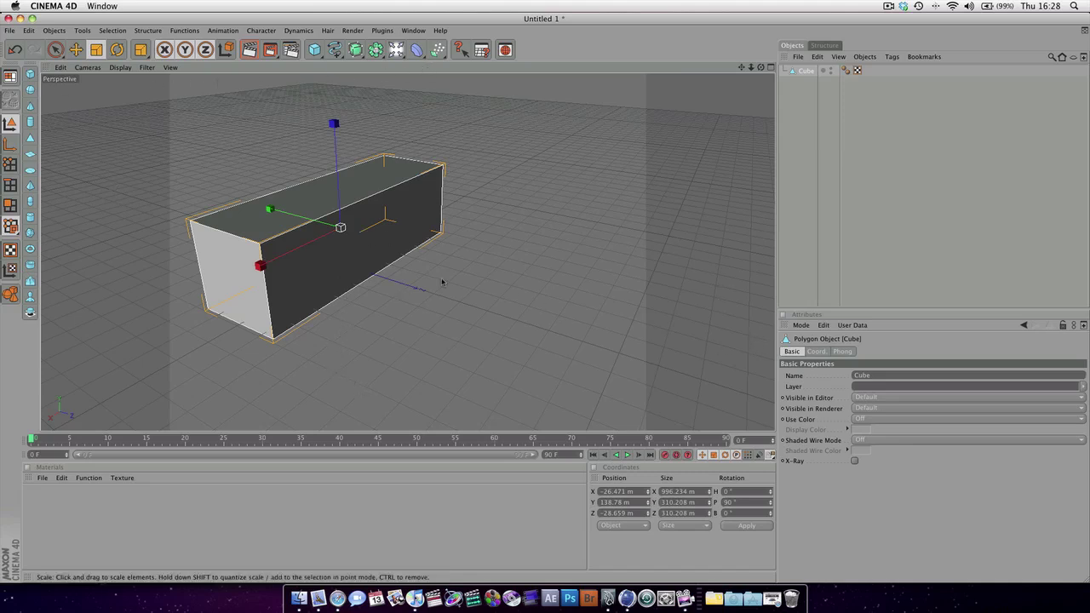
pyautogui.keyDown('alt'); pyautogui.moveTo(332, 231); pyautogui.dragTo(380, 223, button='middle'); pyautogui.keyUp('alt')
pyautogui.keyDown('alt'); pyautogui.moveTo(388, 218); pyautogui.dragTo(340, 218, button='right'); pyautogui.keyUp('alt')
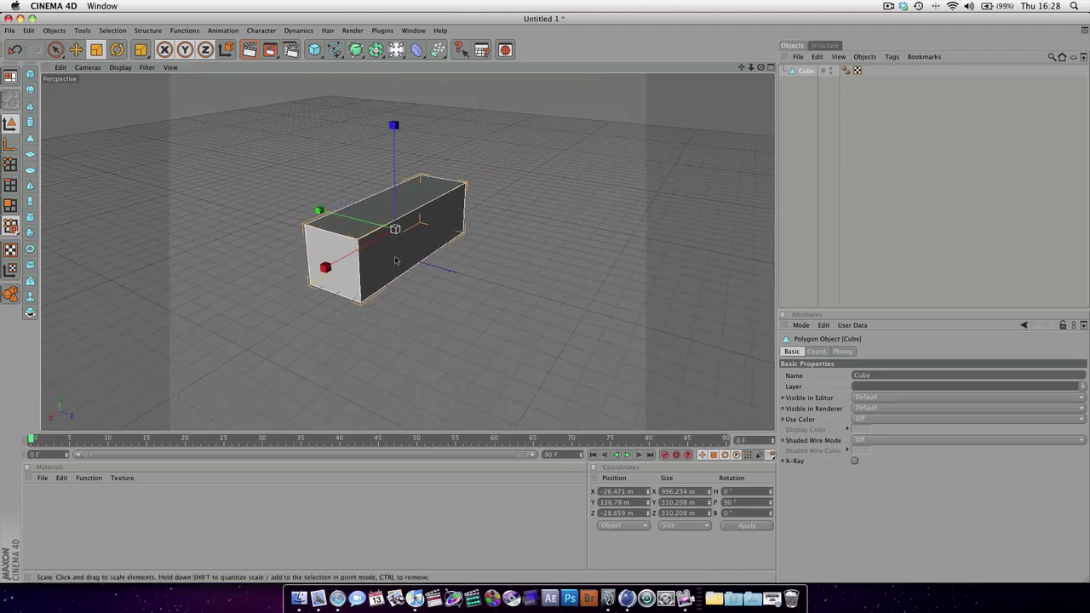
pyautogui.keyDown('alt'); pyautogui.moveTo(545, 299); pyautogui.dragTo(532, 301); pyautogui.keyUp('alt')
pyautogui.keyDown('alt'); pyautogui.moveTo(392, 260); pyautogui.dragTo(426, 260, button='right'); pyautogui.keyUp('alt')
pyautogui.keyDown('alt'); pyautogui.moveTo(280, 265); pyautogui.dragTo(319, 217); pyautogui.keyUp('alt')
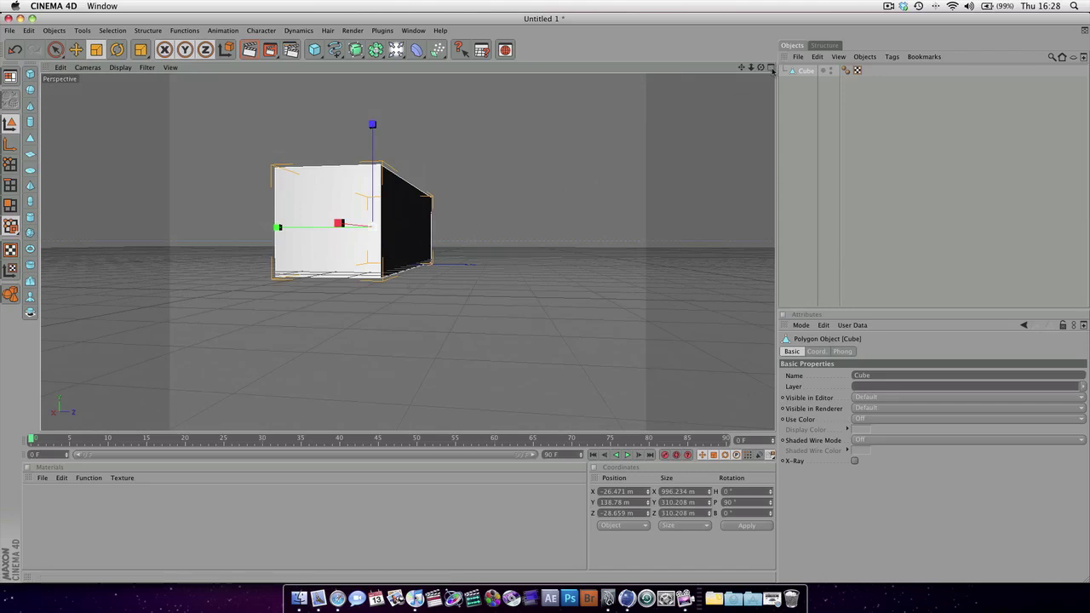
pyautogui.middleClick(425, 161)
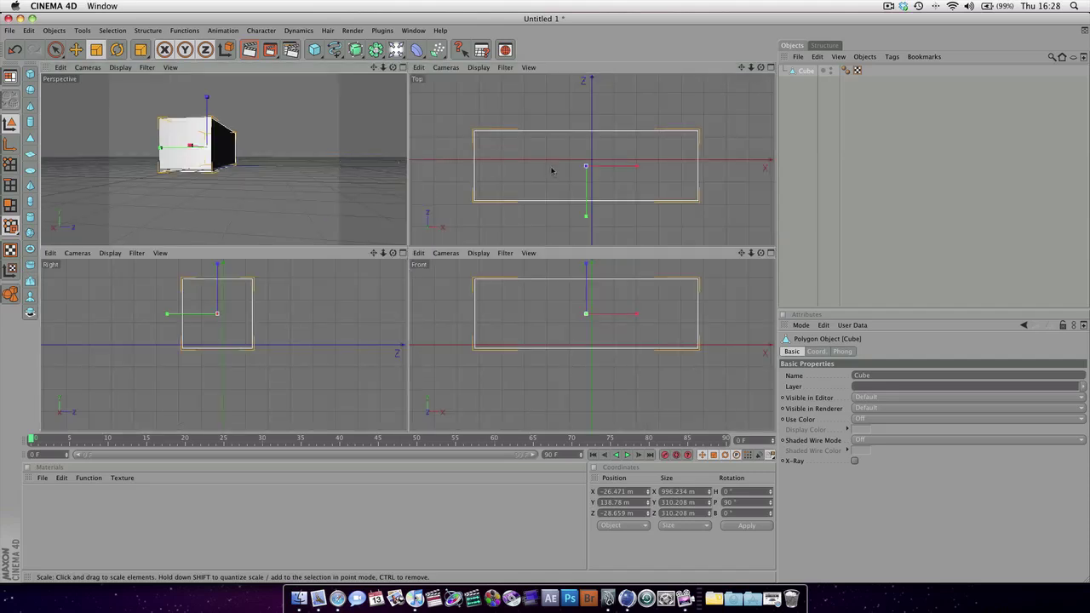
pyautogui.click(562, 200)
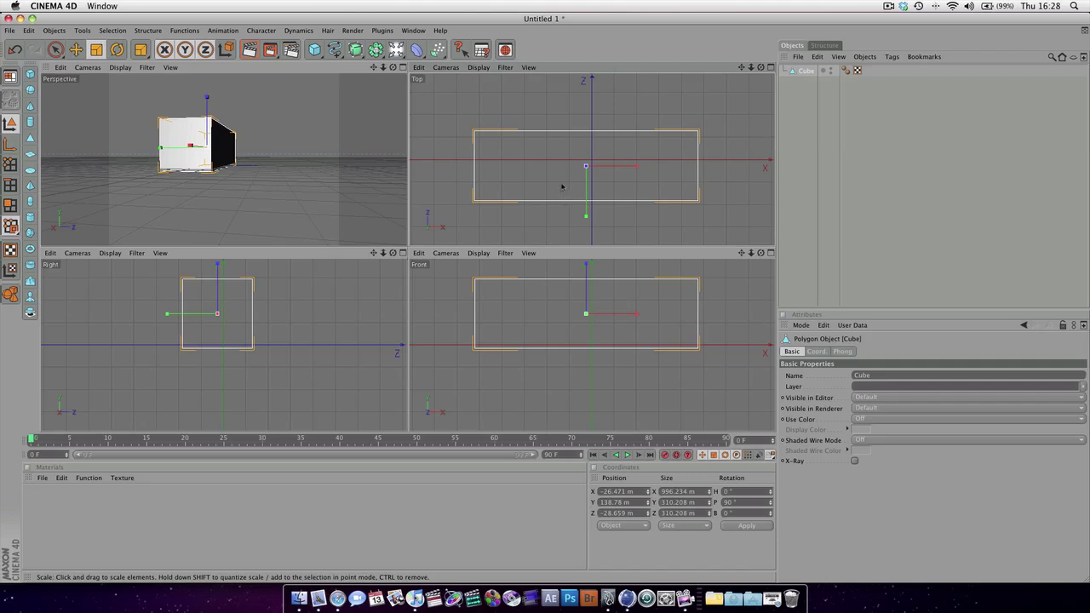
pyautogui.moveTo(568, 183)
pyautogui.keyDown('alt'); pyautogui.mouseDown(button='middle')
pyautogui.moveTo(545, 215)
pyautogui.moveTo(584, 180)
pyautogui.moveTo(564, 195)
pyautogui.mouseUp(button='middle'); pyautogui.keyUp('alt')
pyautogui.moveTo(568, 182)
pyautogui.keyDown('alt'); pyautogui.mouseDown(button='right')
pyautogui.moveTo(530, 182)
pyautogui.moveTo(580, 183)
pyautogui.mouseUp(button='right'); pyautogui.keyUp('alt')
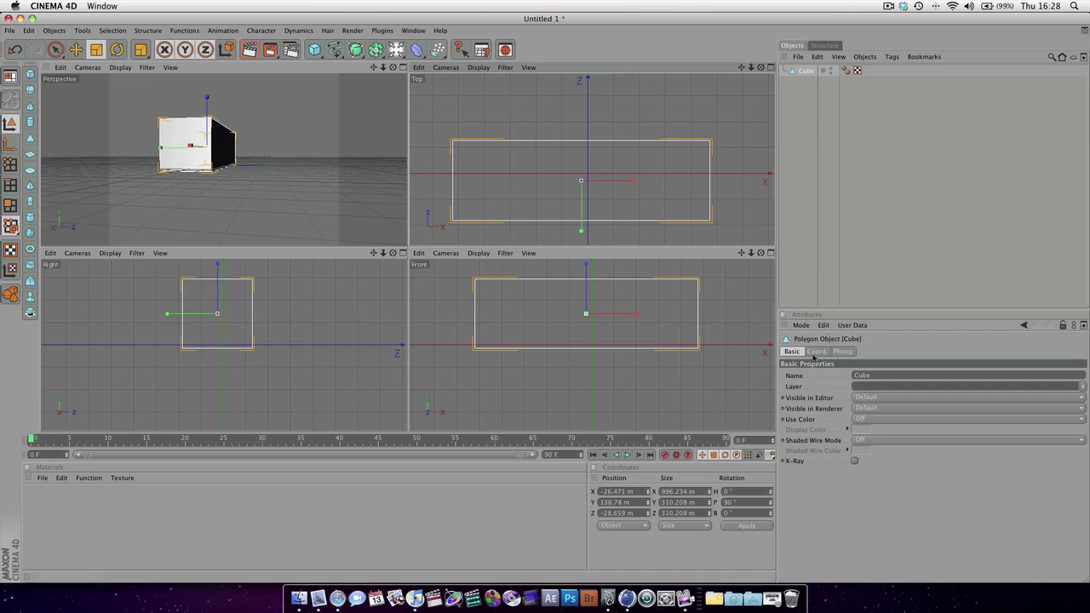
# Examine the box's Basic, Coord and Phong attributes, including the Phong tag's basic properties.
pyautogui.click(842, 352)
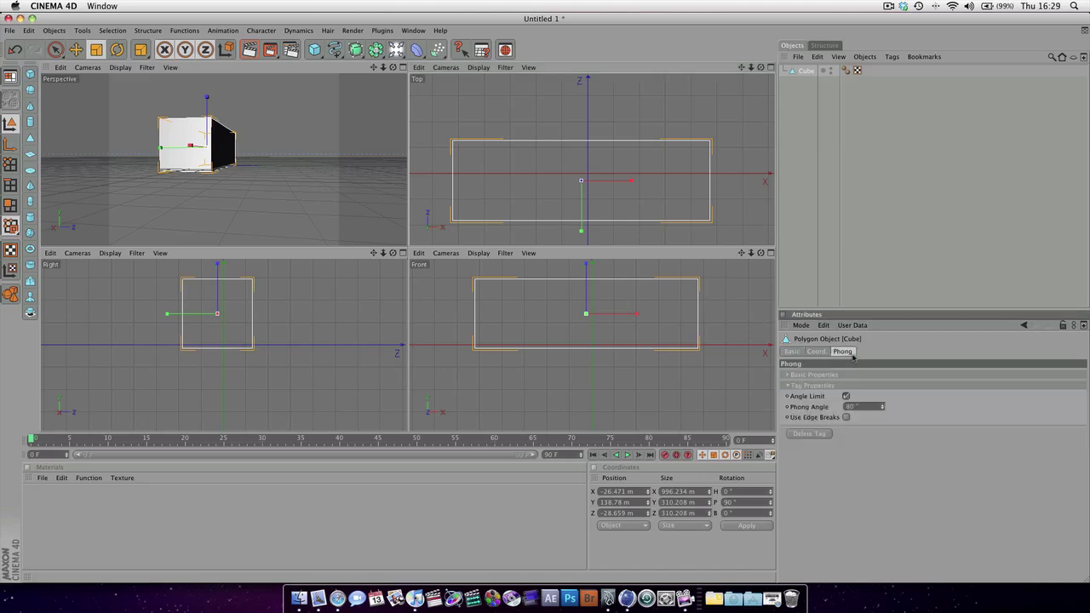
pyautogui.click(801, 352)
pyautogui.click(824, 351)
pyautogui.click(842, 352)
pyautogui.click(822, 354)
pyautogui.click(793, 354)
pyautogui.click(832, 353)
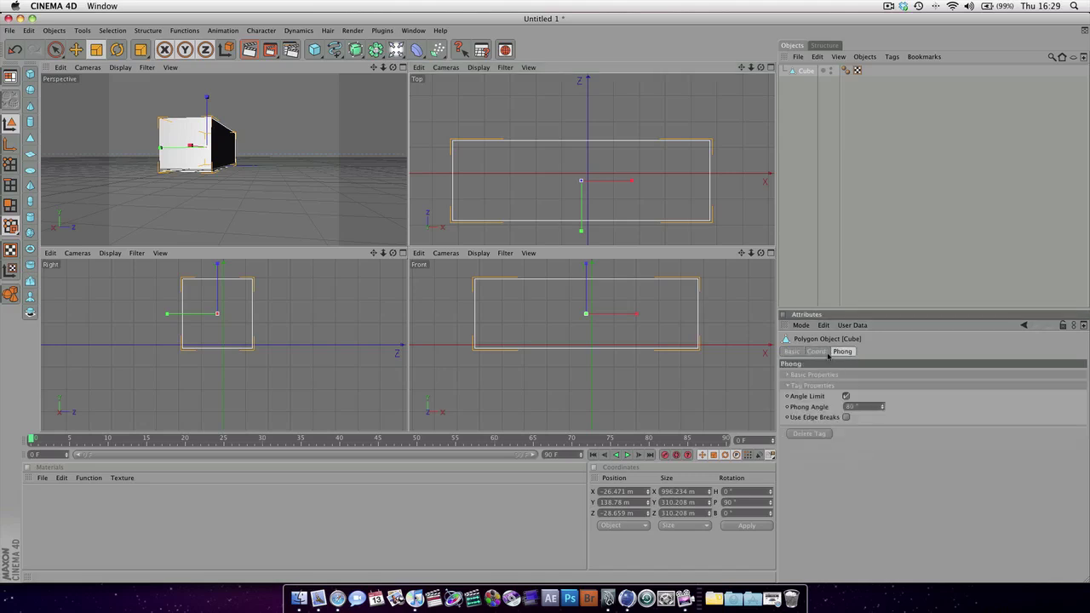
pyautogui.click(790, 375)
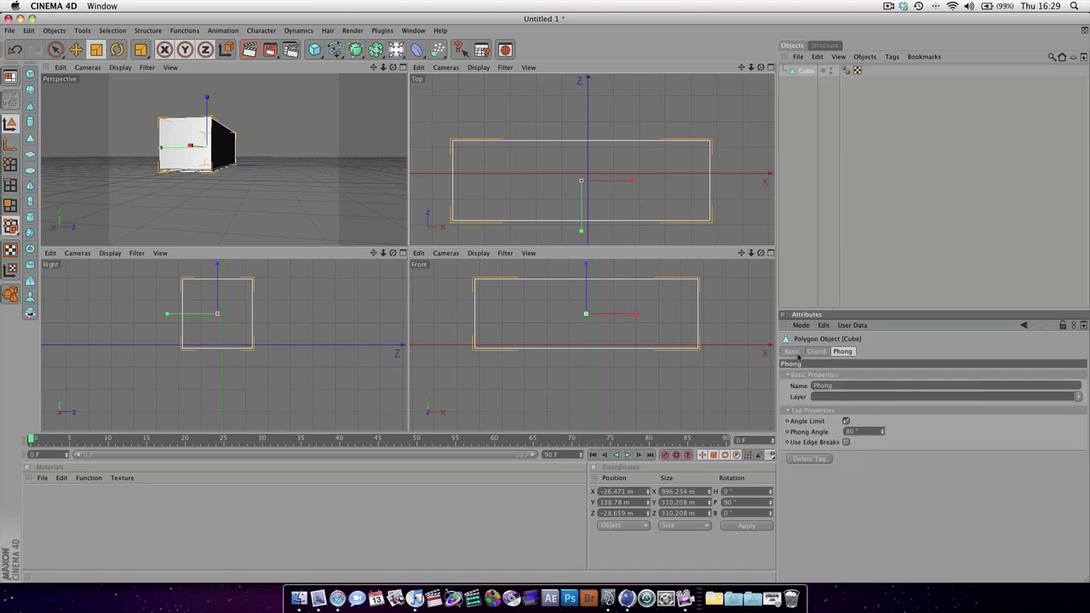
pyautogui.click(794, 352)
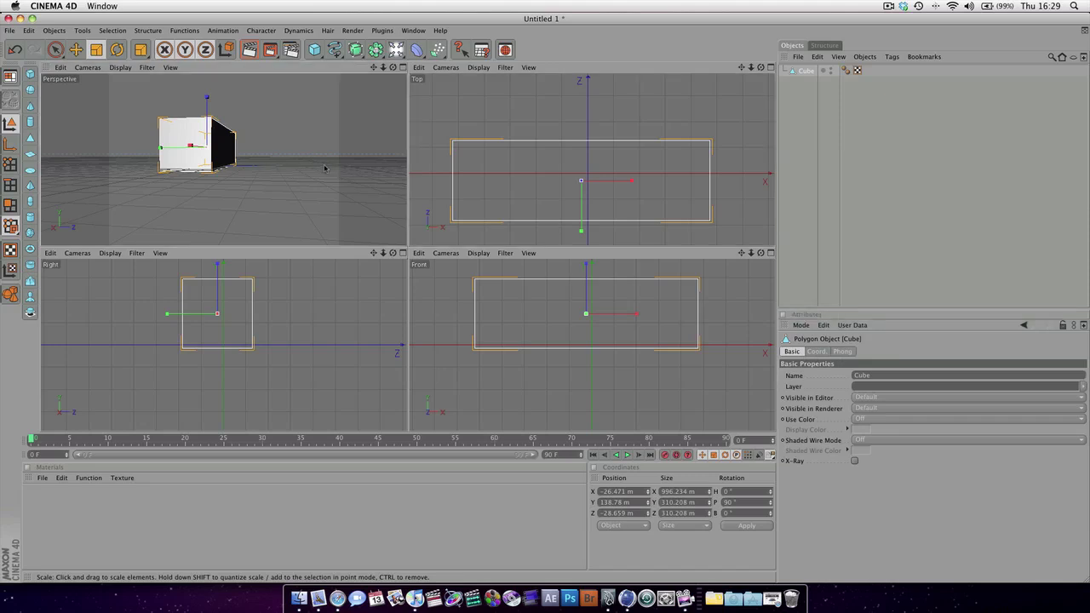
# Delete the stretched box in the perspective view and replace it with a new 200 m cube, made editable.
pyautogui.middleClick(325, 168)
pyautogui.keyDown('alt'); pyautogui.moveTo(379, 179); pyautogui.dragTo(567, 234); pyautogui.keyUp('alt')
pyautogui.keyDown('alt'); pyautogui.moveTo(434, 238); pyautogui.dragTo(384, 171); pyautogui.keyUp('alt')
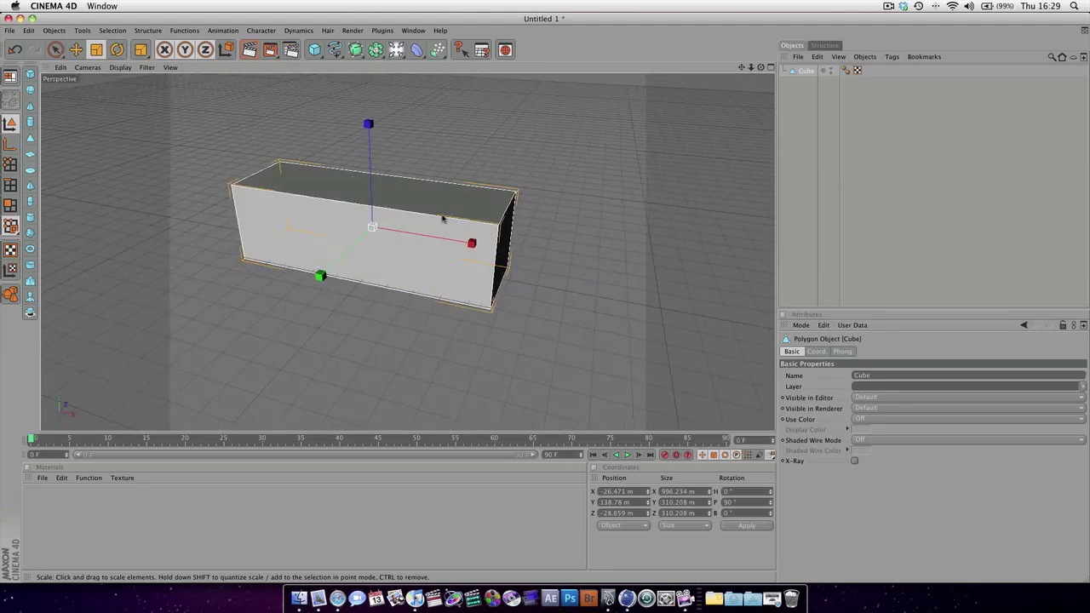
pyautogui.press('Delete')
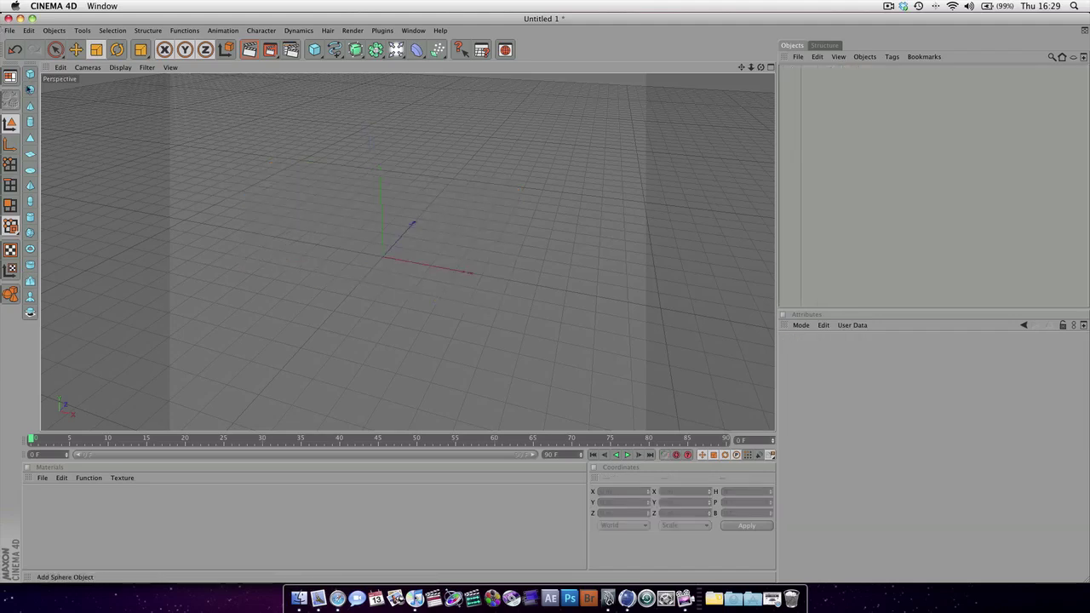
pyautogui.press('super+z')
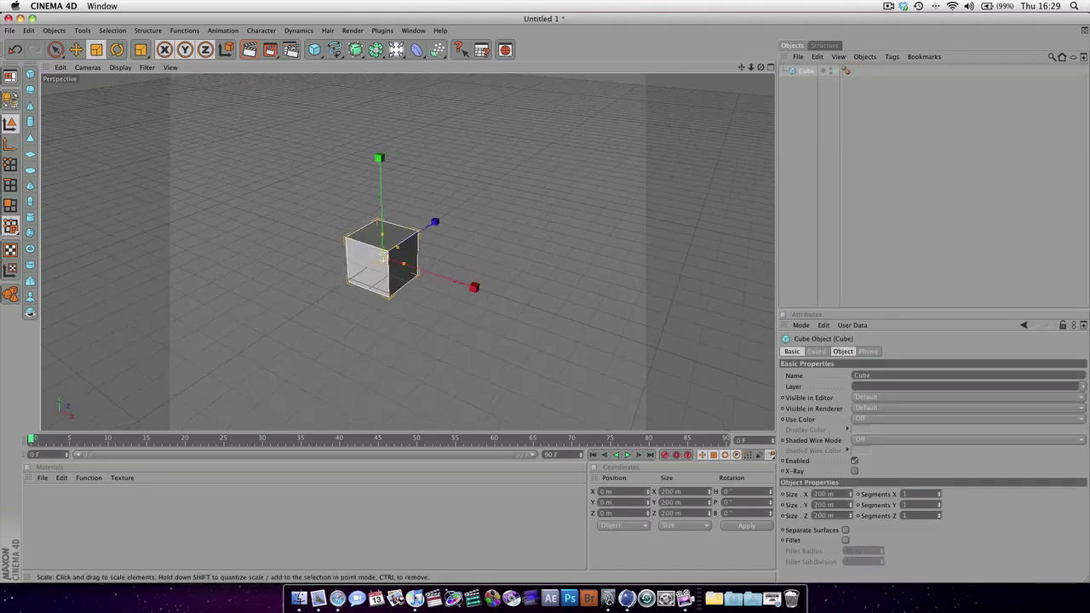
pyautogui.keyDown('alt'); pyautogui.moveTo(557, 287); pyautogui.dragTo(438, 275); pyautogui.keyUp('alt')
pyautogui.press('c')
pyautogui.keyDown('alt'); pyautogui.moveTo(557, 287); pyautogui.dragTo(604, 274); pyautogui.keyUp('alt')
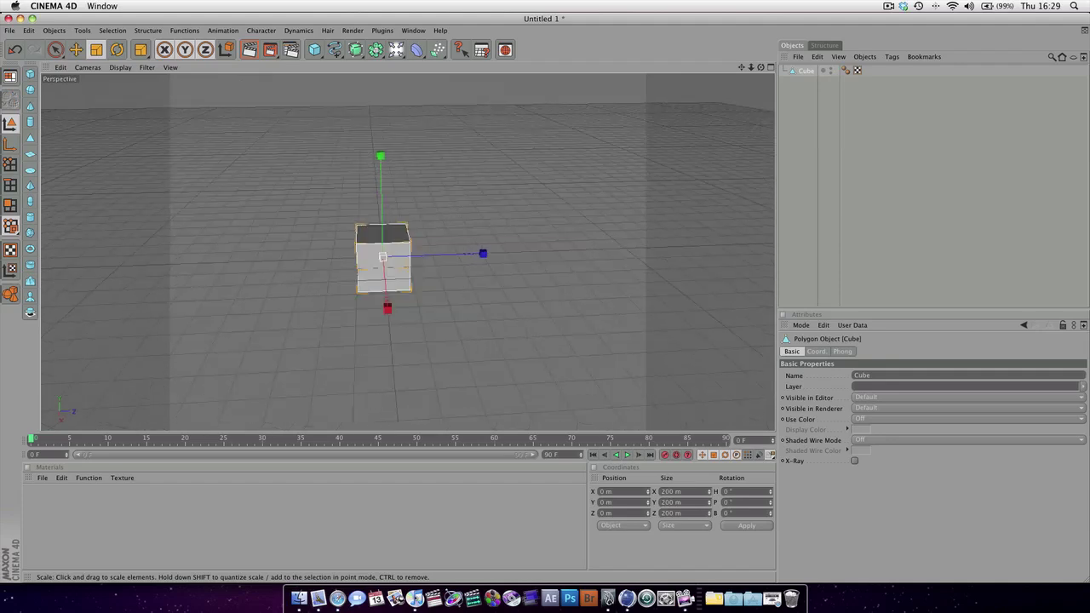
# Scale the cube along its X axis to a length of about 596.5 m.
pyautogui.moveTo(413, 252)
pyautogui.keyDown('alt'); pyautogui.mouseDown()
pyautogui.moveTo(545, 252)
pyautogui.moveTo(407, 251)
pyautogui.mouseUp(); pyautogui.keyUp('alt')
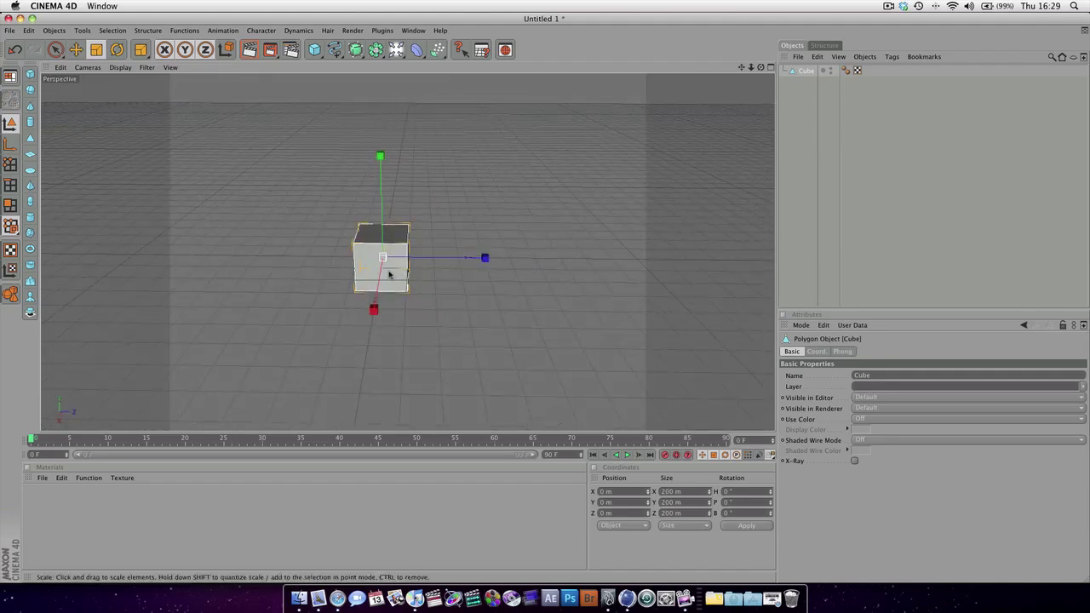
pyautogui.moveTo(373, 309); pyautogui.dragTo(374, 313)
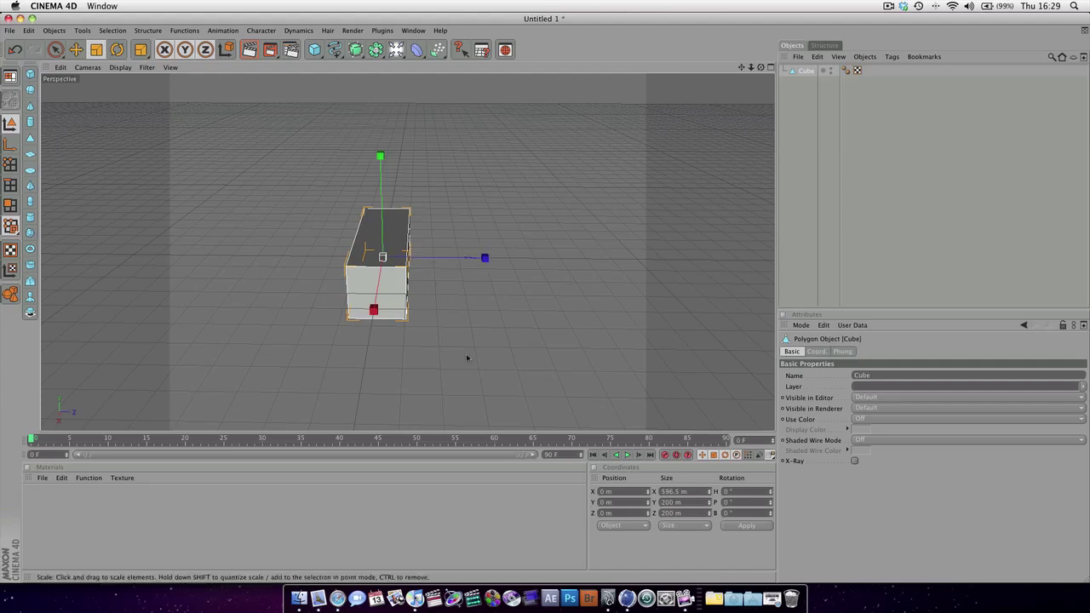
pyautogui.keyDown('alt'); pyautogui.moveTo(468, 359); pyautogui.dragTo(353, 234); pyautogui.keyUp('alt')
pyautogui.keyDown('alt'); pyautogui.moveTo(374, 315); pyautogui.dragTo(451, 343); pyautogui.keyUp('alt')
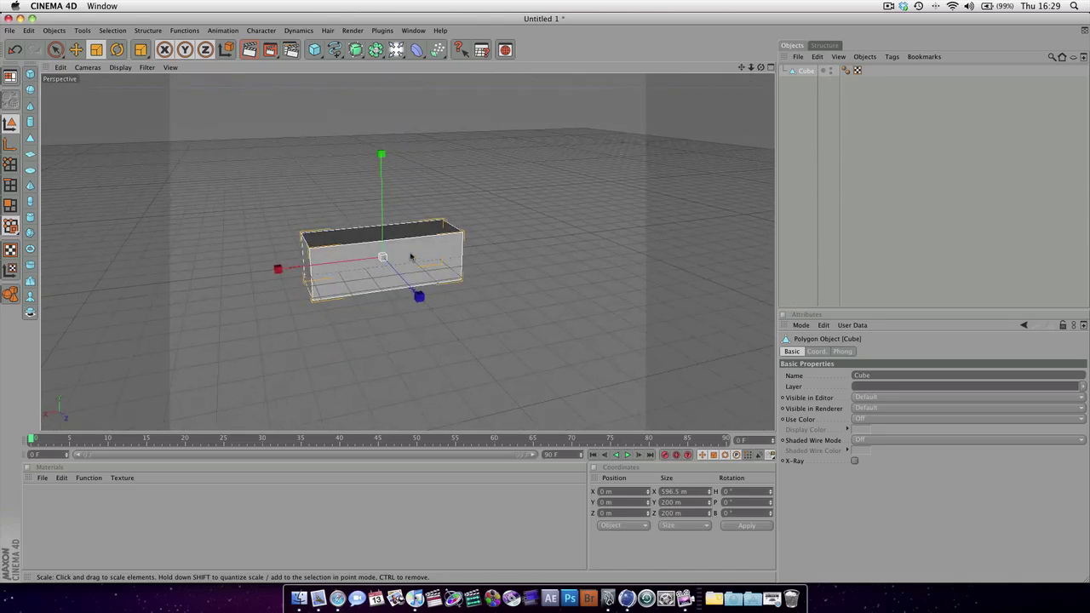
# Switch to polygon editing and select the box's long side face that points toward the camera.
pyautogui.rightClick(398, 259)
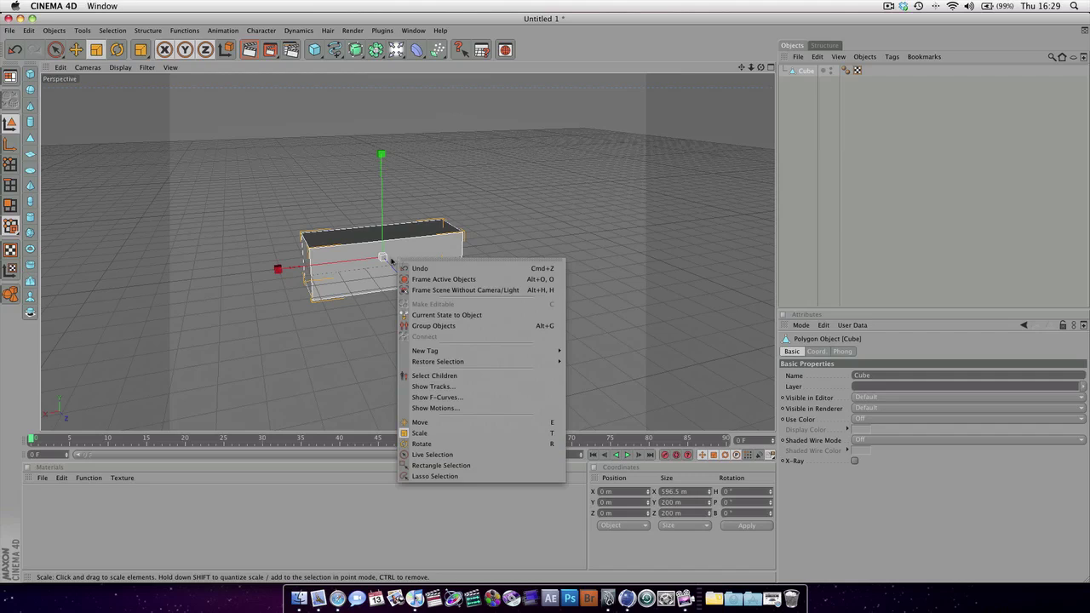
pyautogui.click(364, 262)
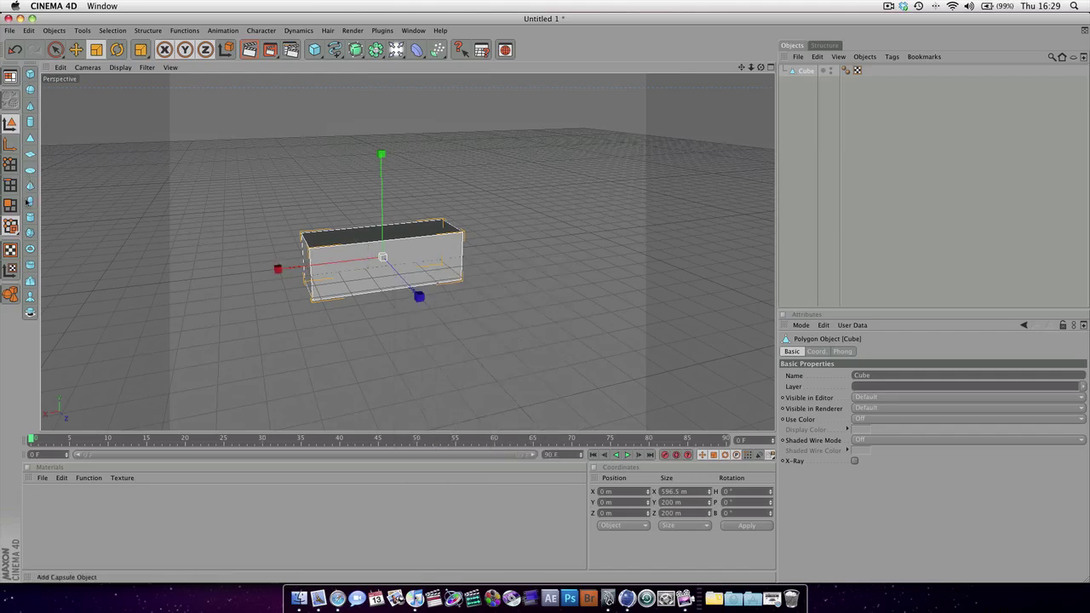
pyautogui.click(7, 208)
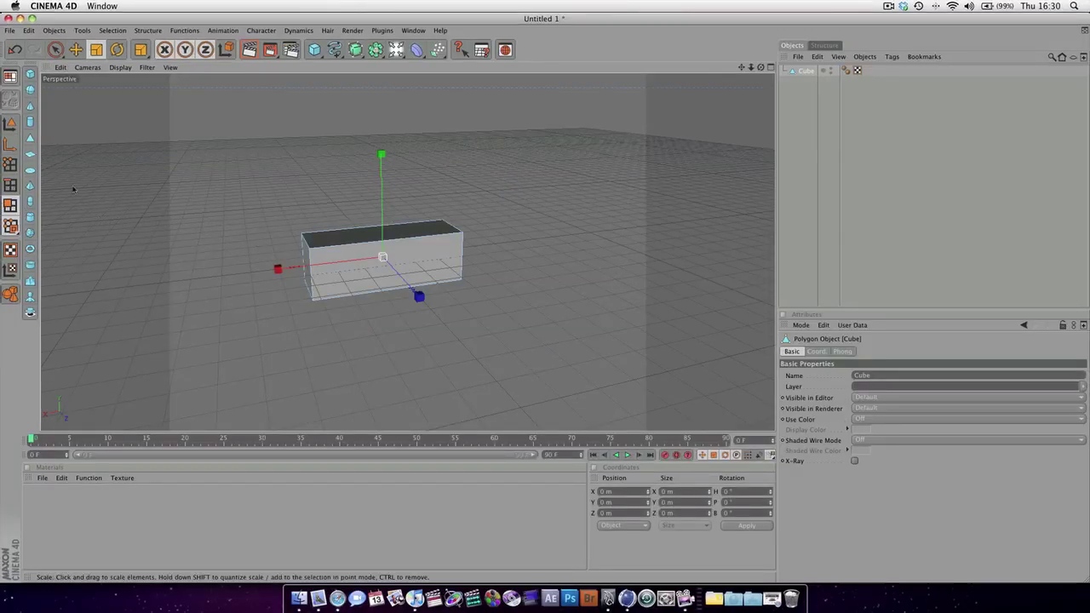
pyautogui.click(406, 261)
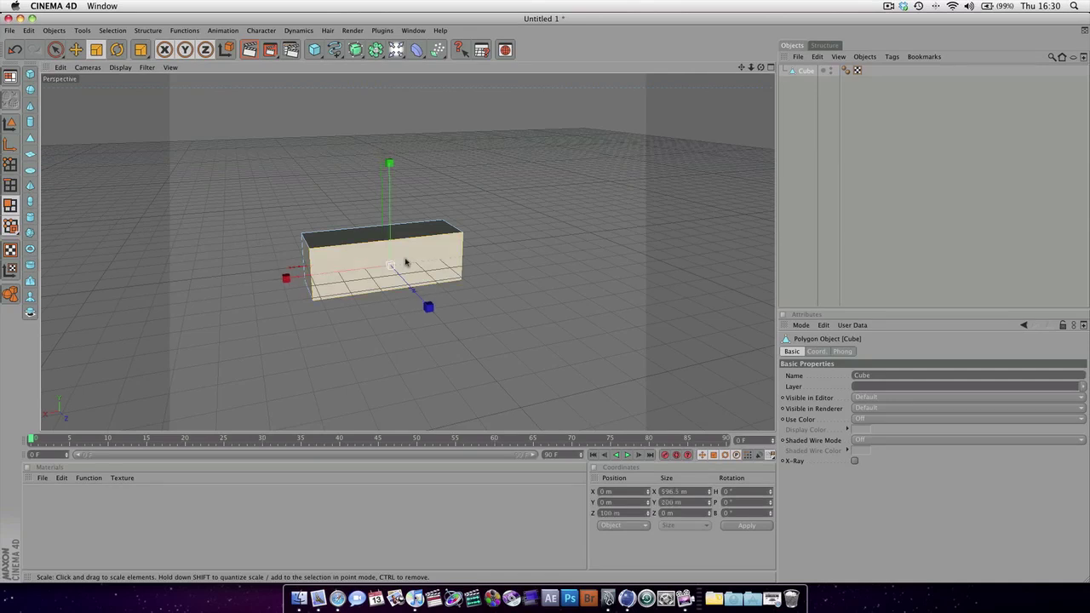
# Detach the polygon commands menu as a floating palette and turn off its text labels.
pyautogui.rightClick(406, 262)
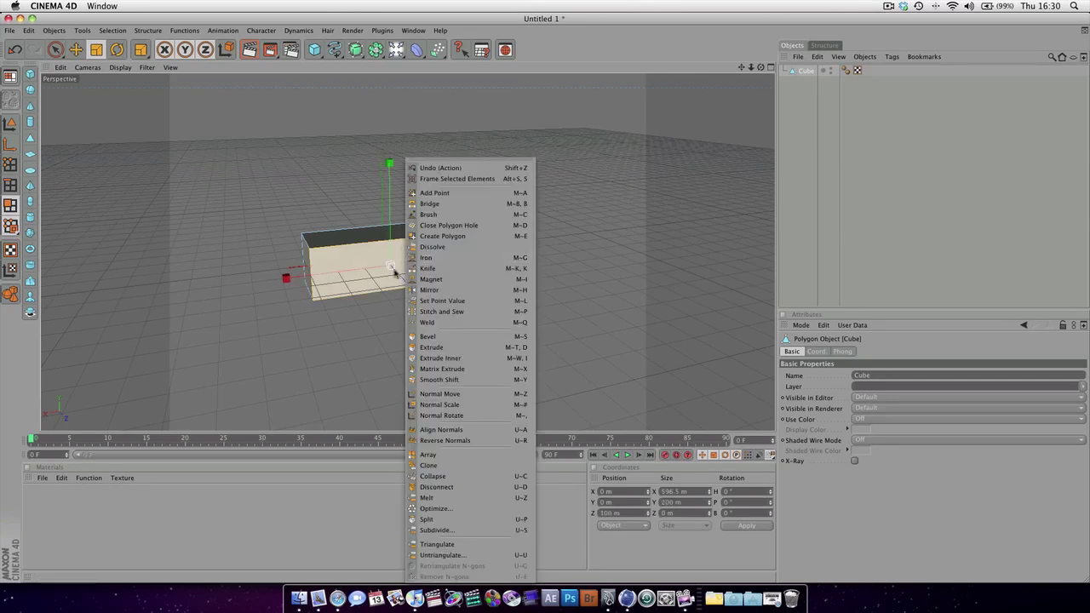
pyautogui.click(455, 163)
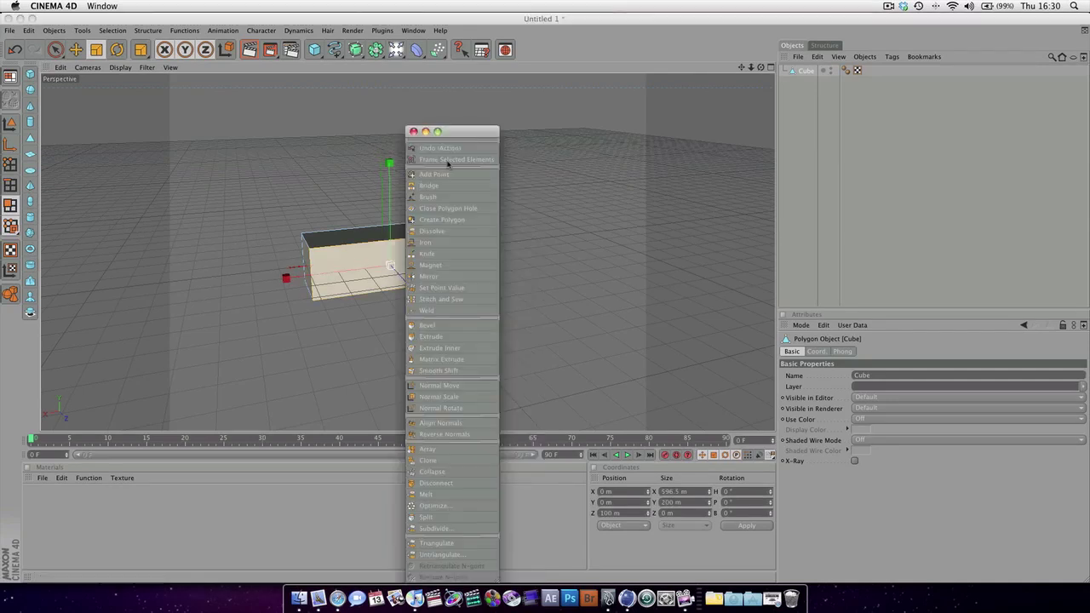
pyautogui.rightClick(460, 230)
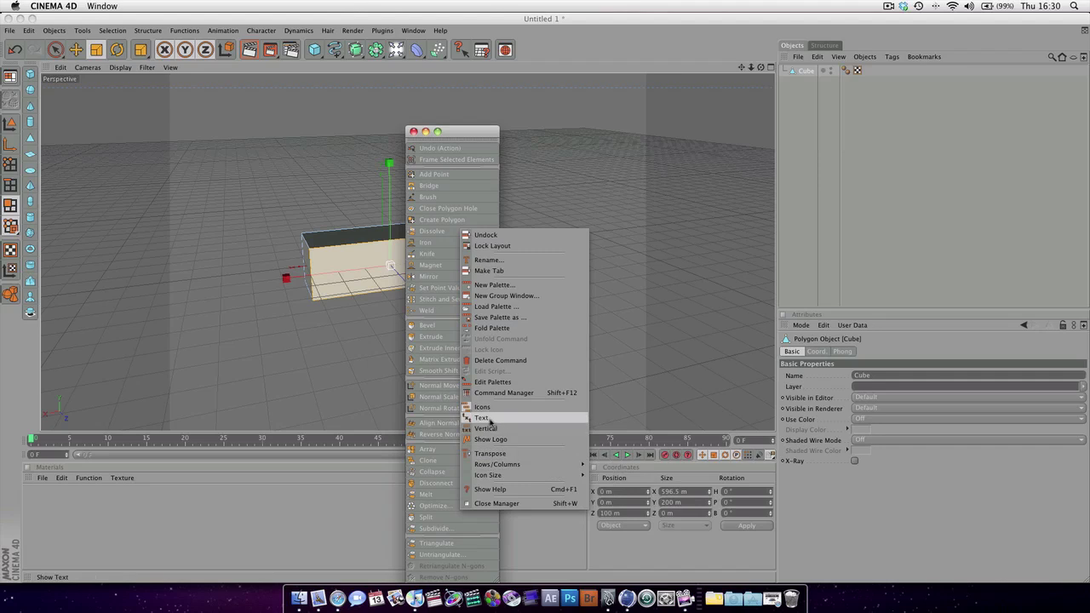
pyautogui.click(489, 418)
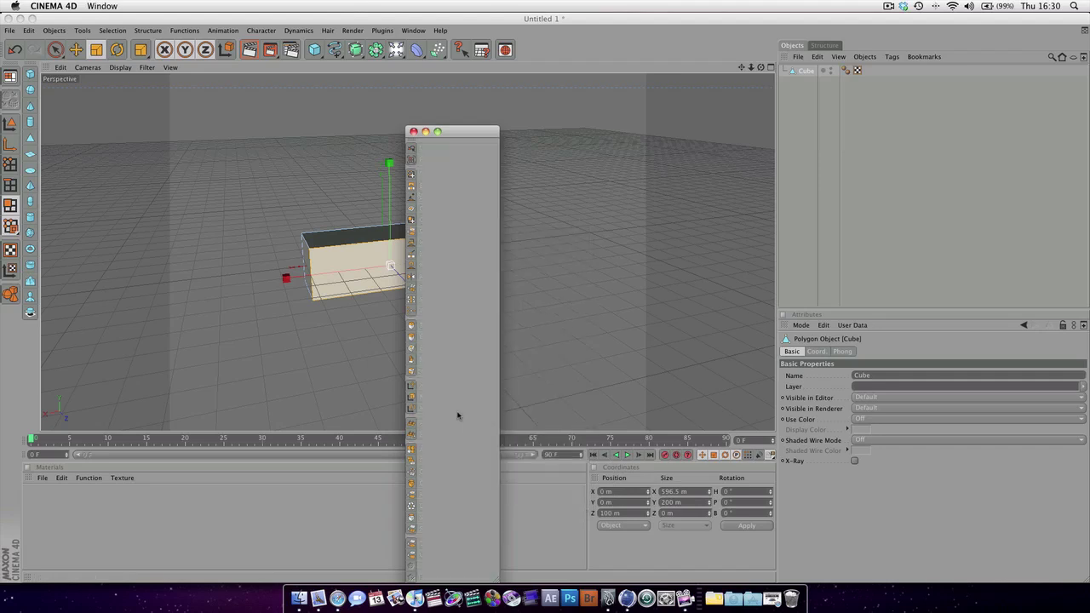
# Set the floating palette's icon size to Medium Icons.
pyautogui.rightClick(417, 374)
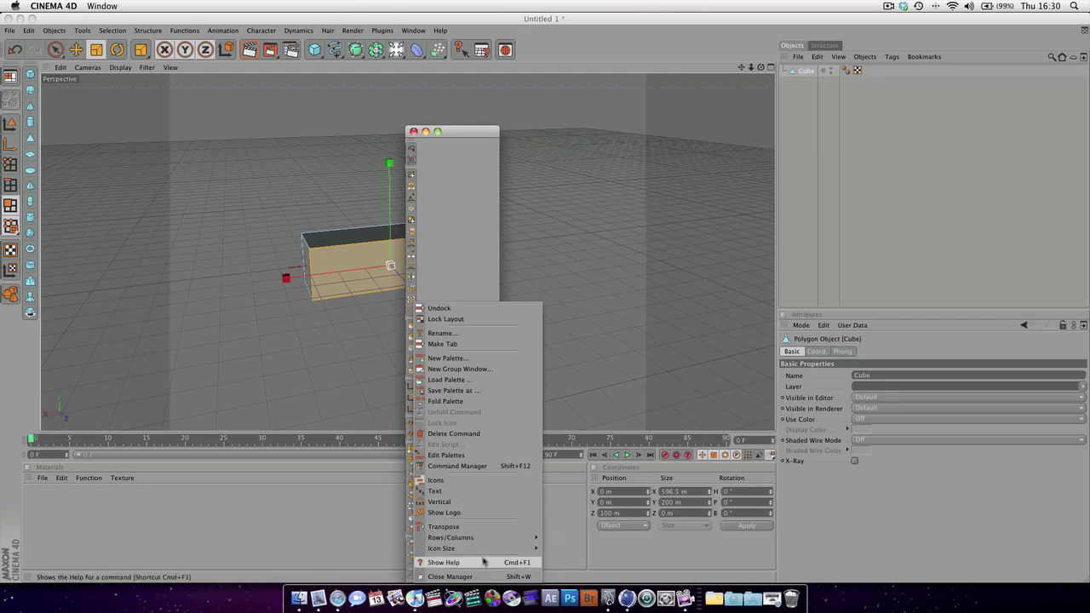
pyautogui.moveTo(458, 548)
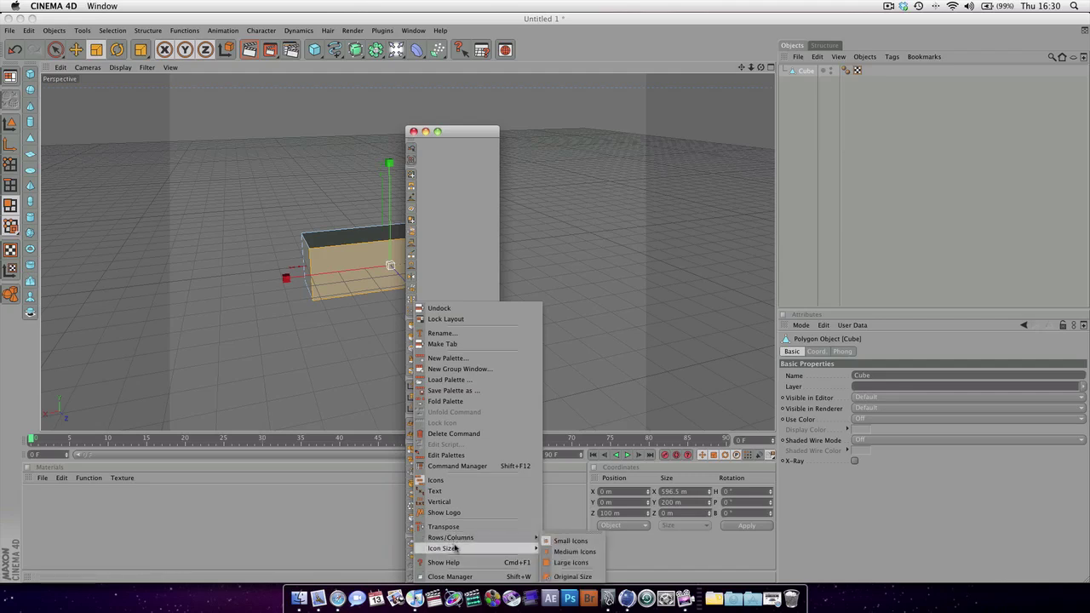
pyautogui.click(574, 552)
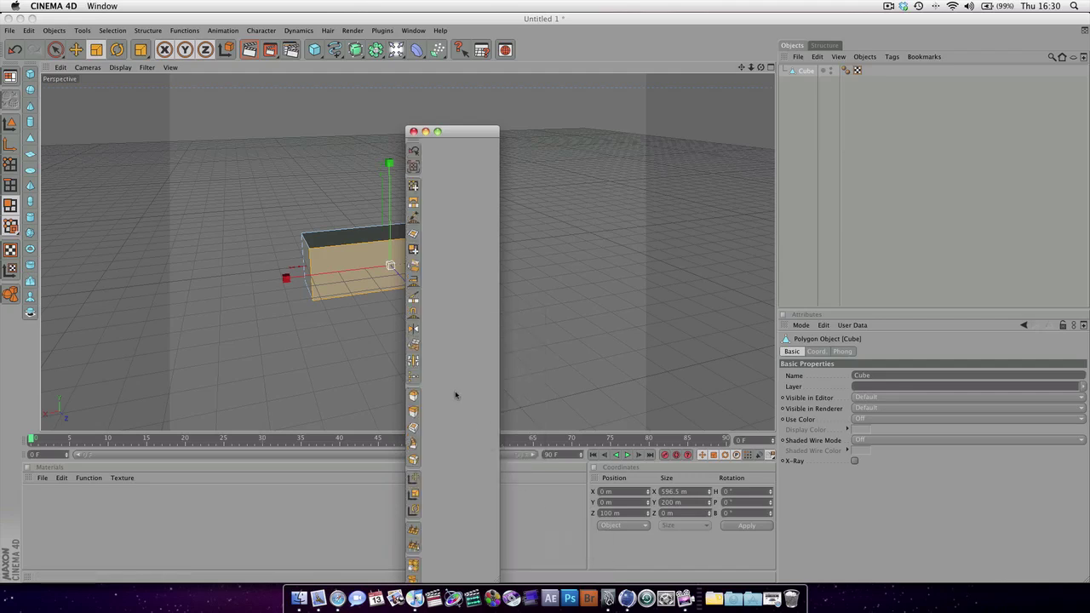
# Transpose the floating palette into a horizontal row and dock it between the main toolbar and the viewport.
pyautogui.scroll(-5, 451, 349)
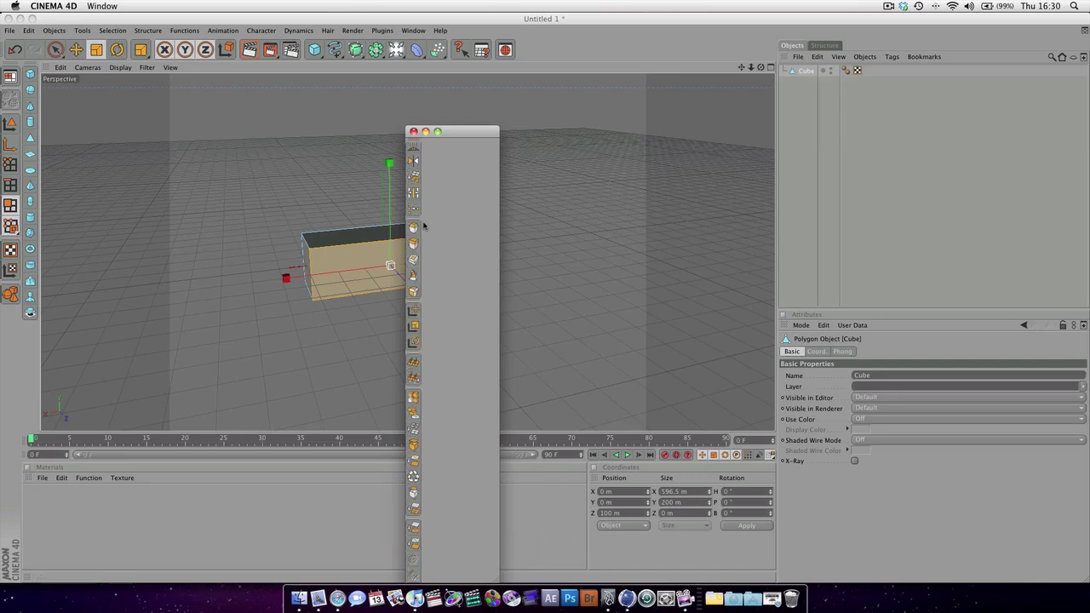
pyautogui.rightClick(416, 227)
pyautogui.moveTo(483, 461)
pyautogui.click(455, 449)
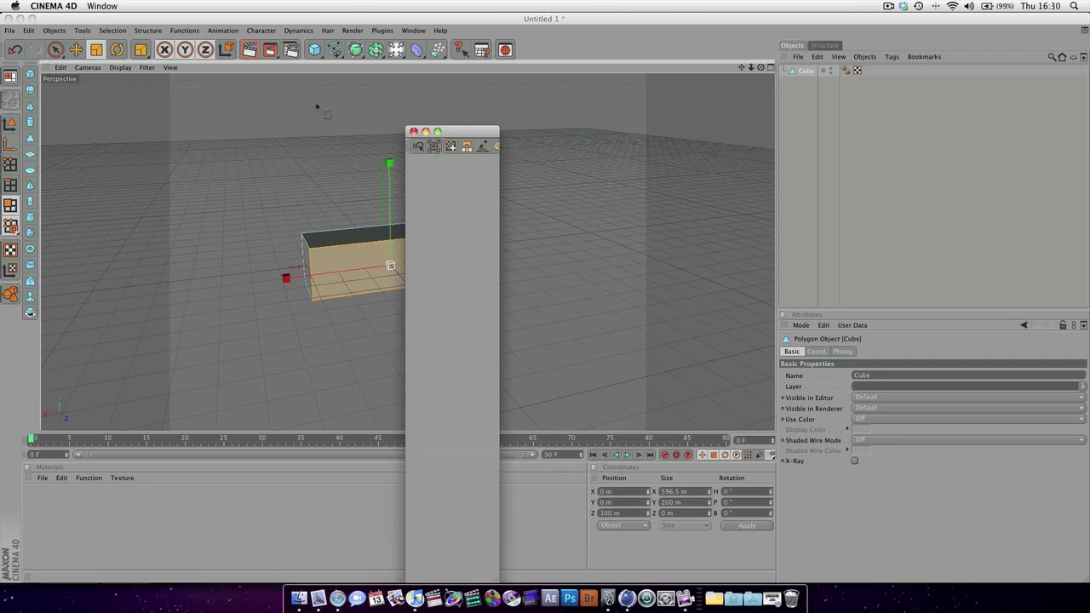
pyautogui.moveTo(302, 100); pyautogui.dragTo(29, 60)
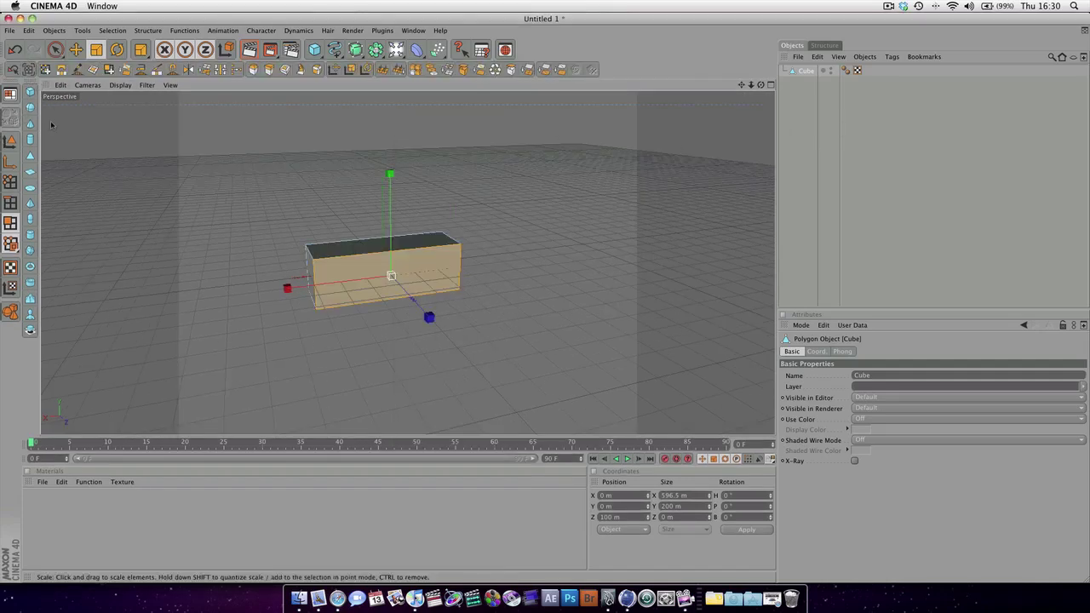
# Extrude the selected long side face of the box outward by about 229 m.
pyautogui.keyDown('alt'); pyautogui.moveTo(377, 240); pyautogui.dragTo(461, 226); pyautogui.keyUp('alt')
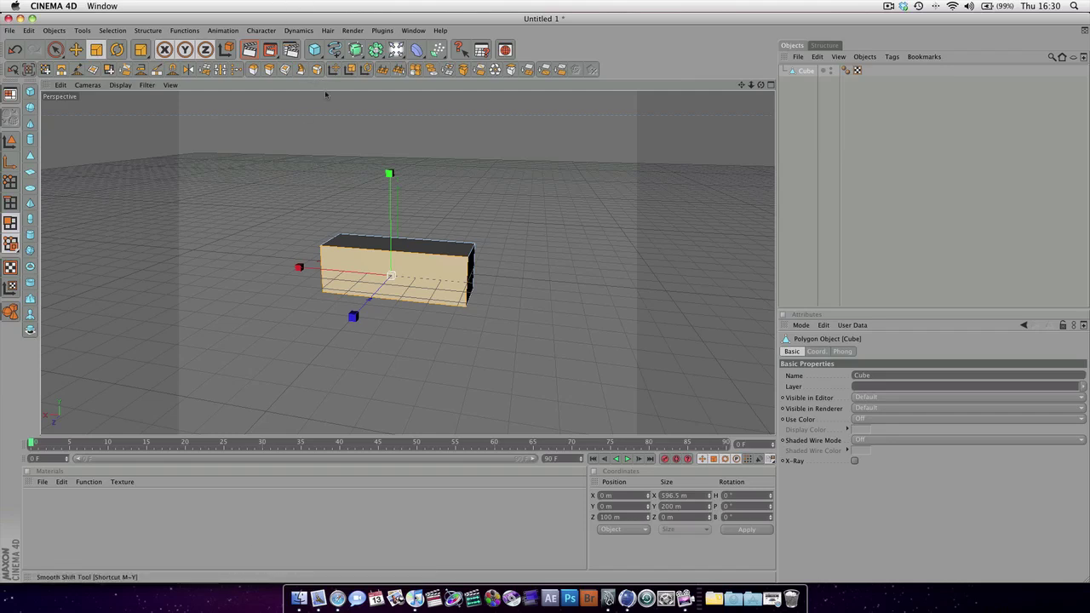
pyautogui.click(270, 72)
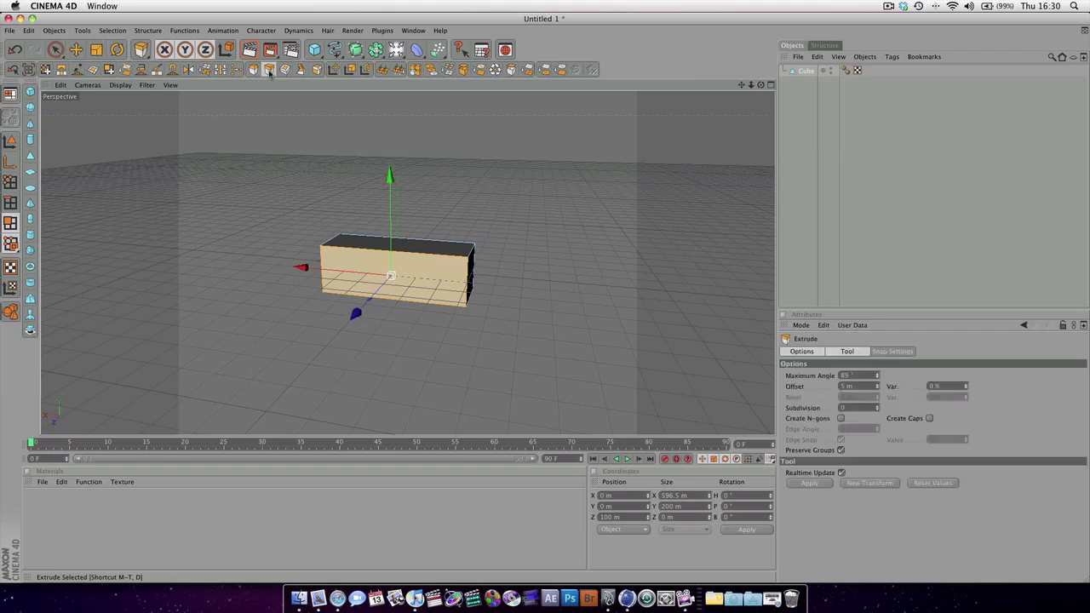
pyautogui.keyDown('alt'); pyautogui.moveTo(311, 309); pyautogui.dragTo(417, 316); pyautogui.keyUp('alt')
pyautogui.keyDown('alt'); pyautogui.moveTo(402, 273); pyautogui.dragTo(411, 264); pyautogui.keyUp('alt')
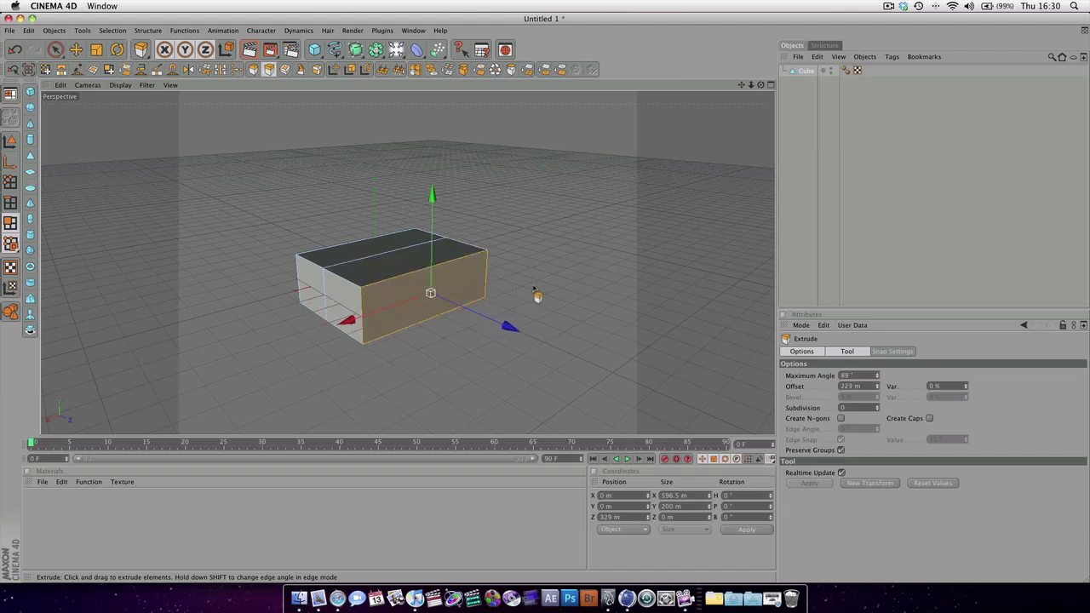
# Undo the recent face extrusions so the object is a plain cube again.
pyautogui.keyDown('alt'); pyautogui.moveTo(532, 288); pyautogui.dragTo(528, 254); pyautogui.keyUp('alt')
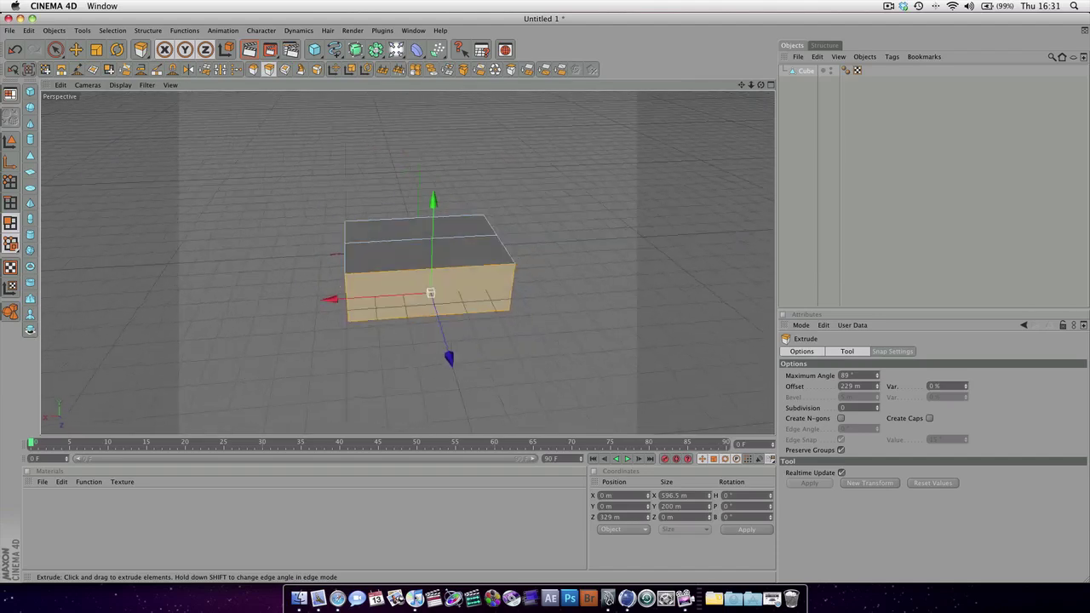
pyautogui.keyDown('alt'); pyautogui.moveTo(430, 293); pyautogui.dragTo(528, 252); pyautogui.keyUp('alt')
pyautogui.moveTo(422, 289); pyautogui.dragTo(567, 321)
pyautogui.press('super+z')
pyautogui.press('super+z')
pyautogui.press('super+z')
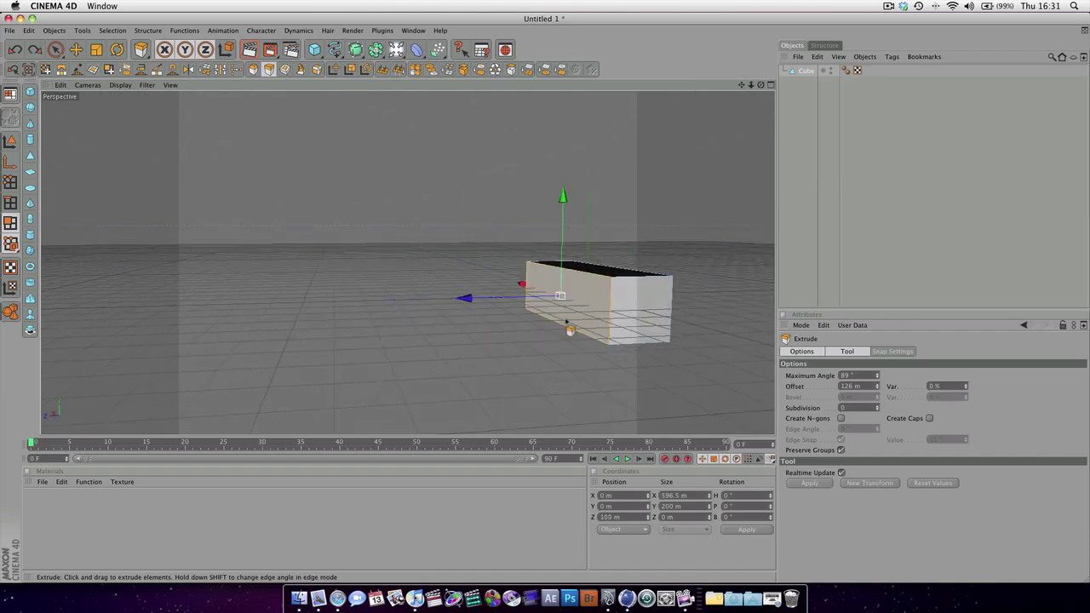
pyautogui.press('super+z')
# Extrude all six faces of the cube outward by about 218 m.
pyautogui.keyDown('alt'); pyautogui.moveTo(570, 308); pyautogui.dragTo(572, 336); pyautogui.keyUp('alt')
pyautogui.moveTo(610, 270); pyautogui.dragTo(914, 271)
pyautogui.moveTo(1072, 275); pyautogui.dragTo(438, 244)
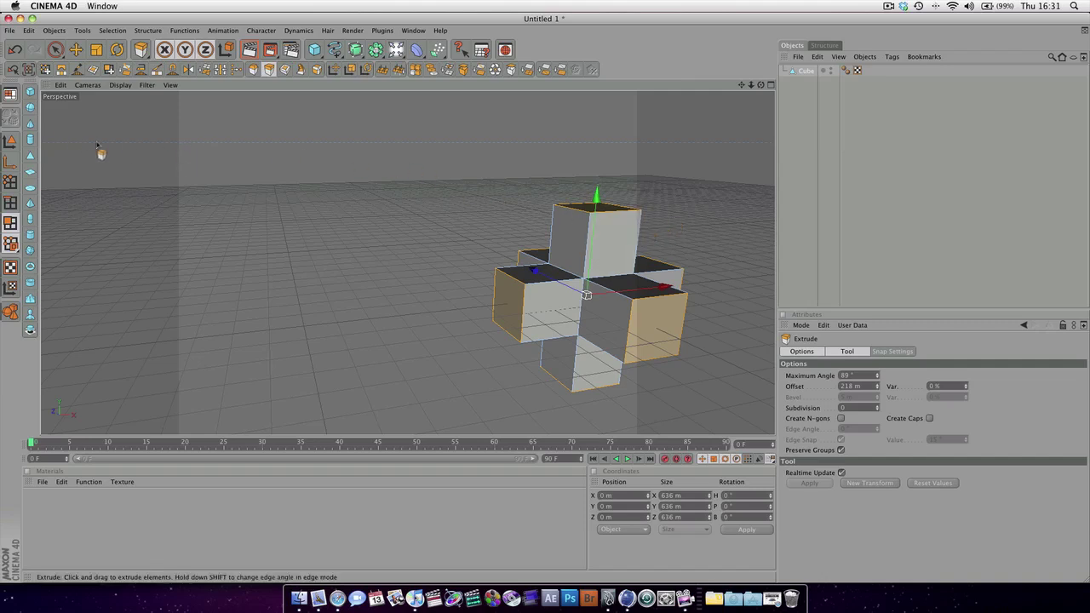
# Switch to the Move tool in model mode and rename the cube object "weird shape".
pyautogui.click(75, 49)
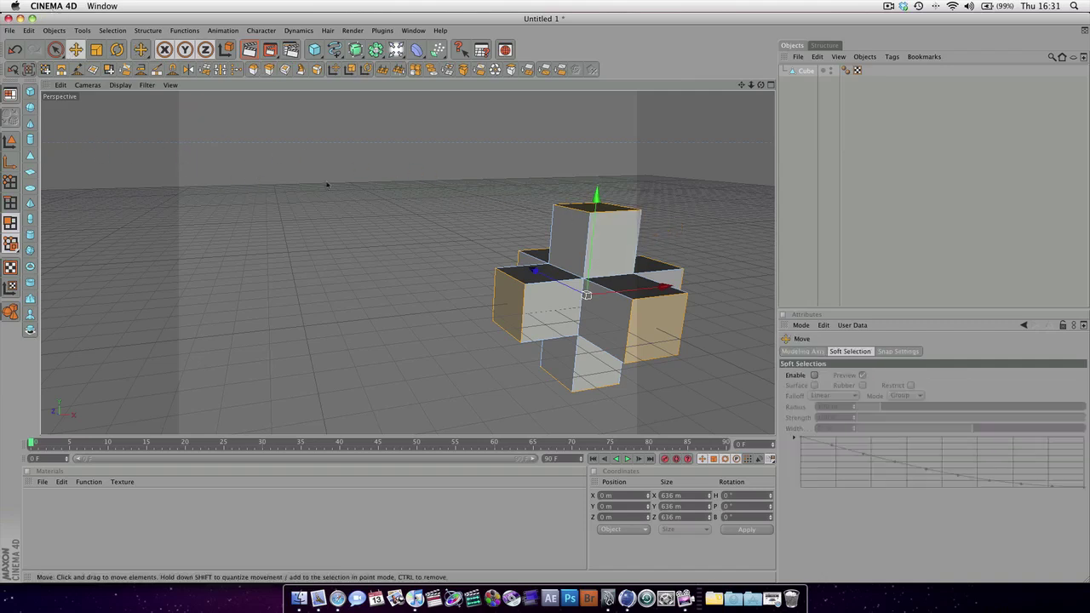
pyautogui.keyDown('alt'); pyautogui.moveTo(544, 223); pyautogui.dragTo(615, 239); pyautogui.keyUp('alt')
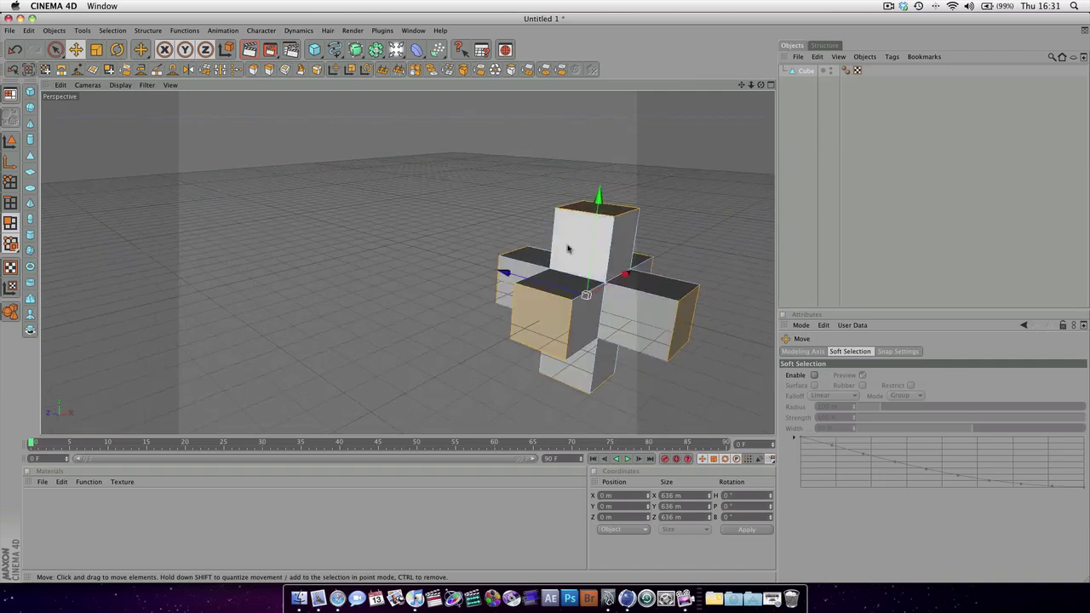
pyautogui.click(11, 143)
pyautogui.keyDown('alt'); pyautogui.moveTo(538, 281); pyautogui.dragTo(566, 301); pyautogui.keyUp('alt')
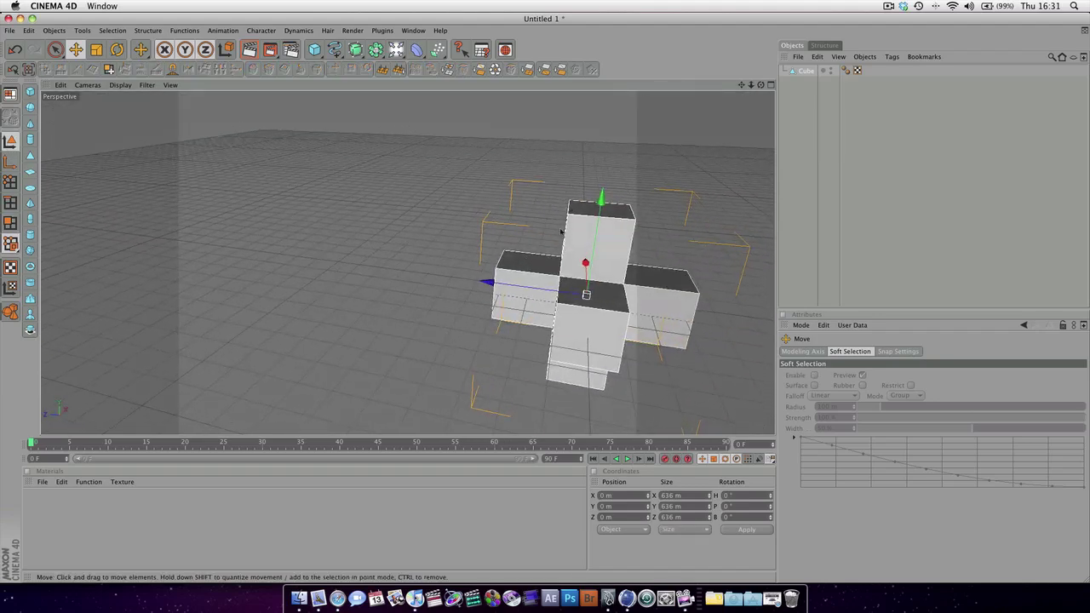
pyautogui.click(806, 70)
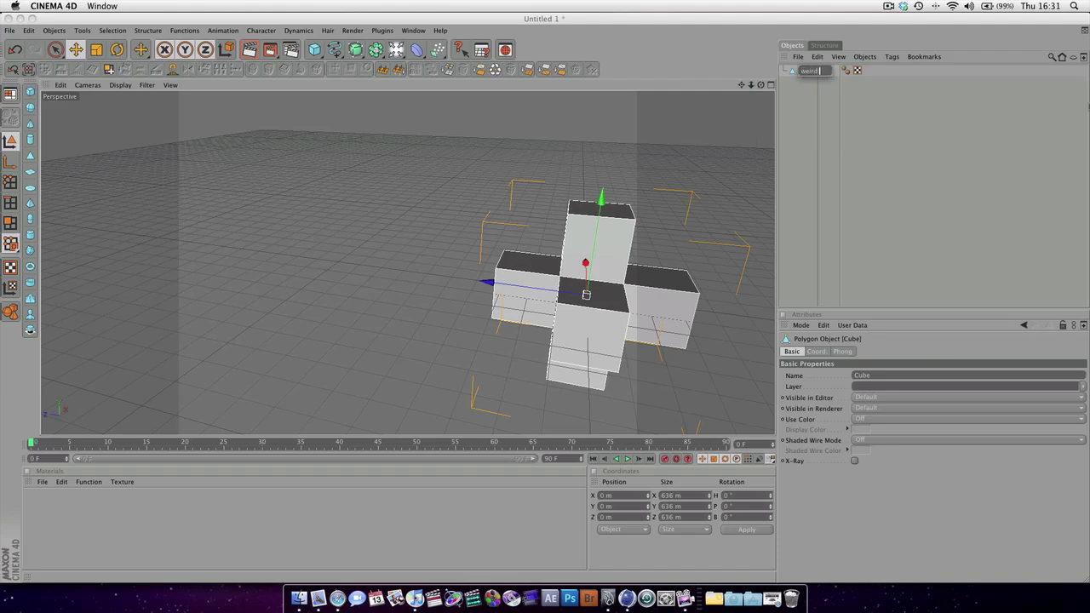
pyautogui.write('weird shape')
pyautogui.press('Return')
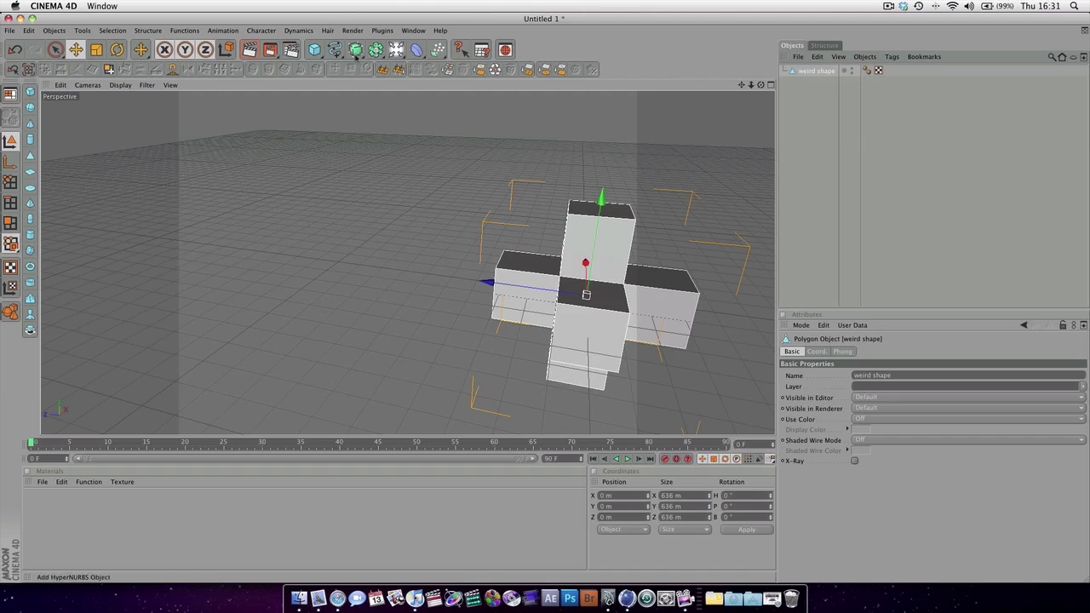
# Add a HyperNURBS object and make the weird shape its child to smooth it.
pyautogui.click(356, 53)
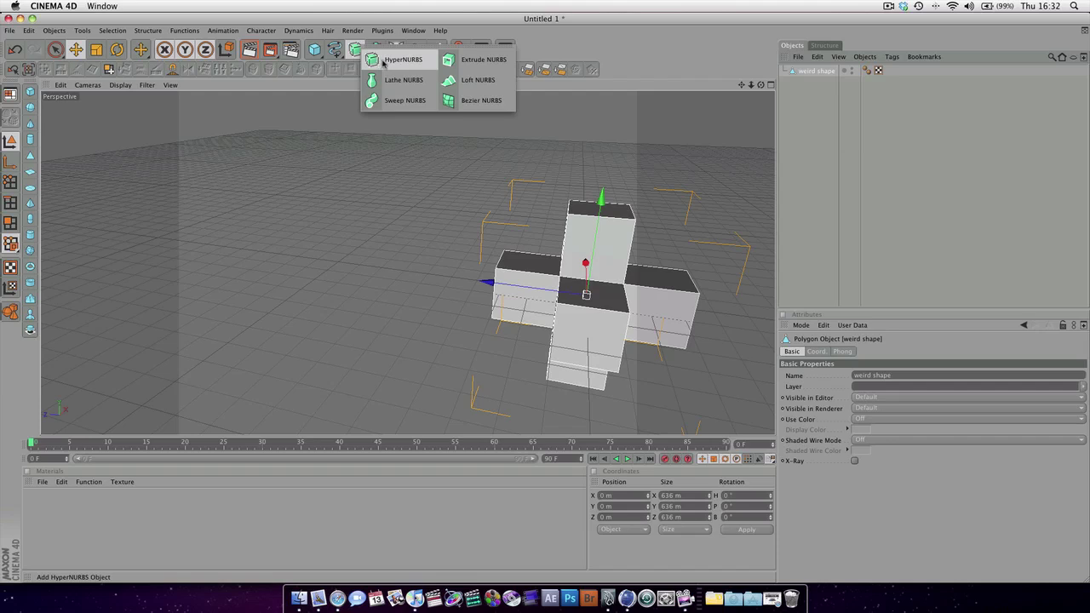
pyautogui.click(400, 60)
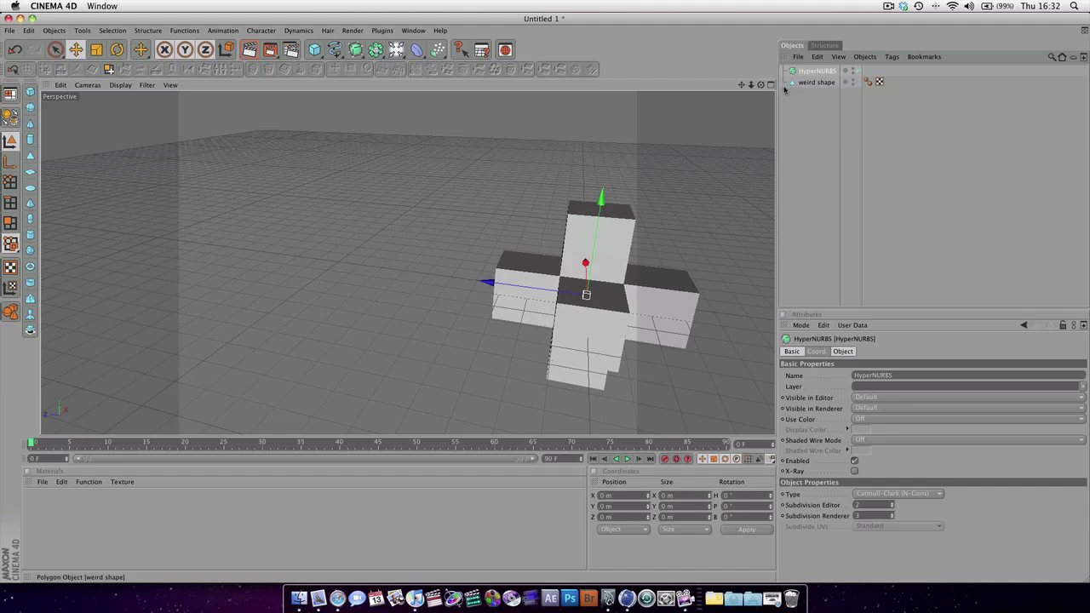
pyautogui.keyDown('alt'); pyautogui.moveTo(596, 217); pyautogui.dragTo(652, 176); pyautogui.keyUp('alt')
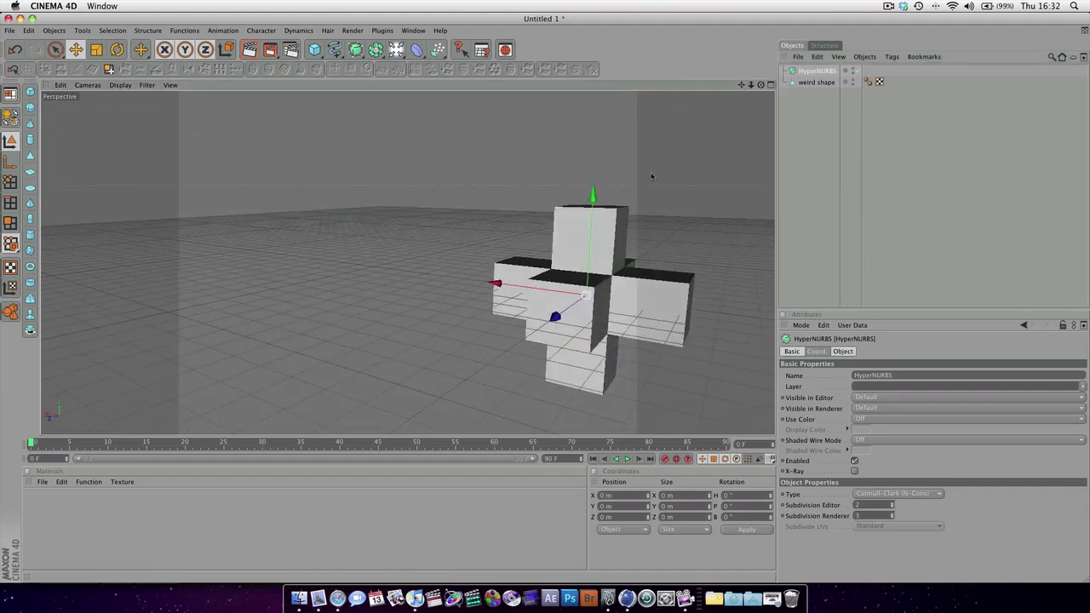
pyautogui.click(820, 85)
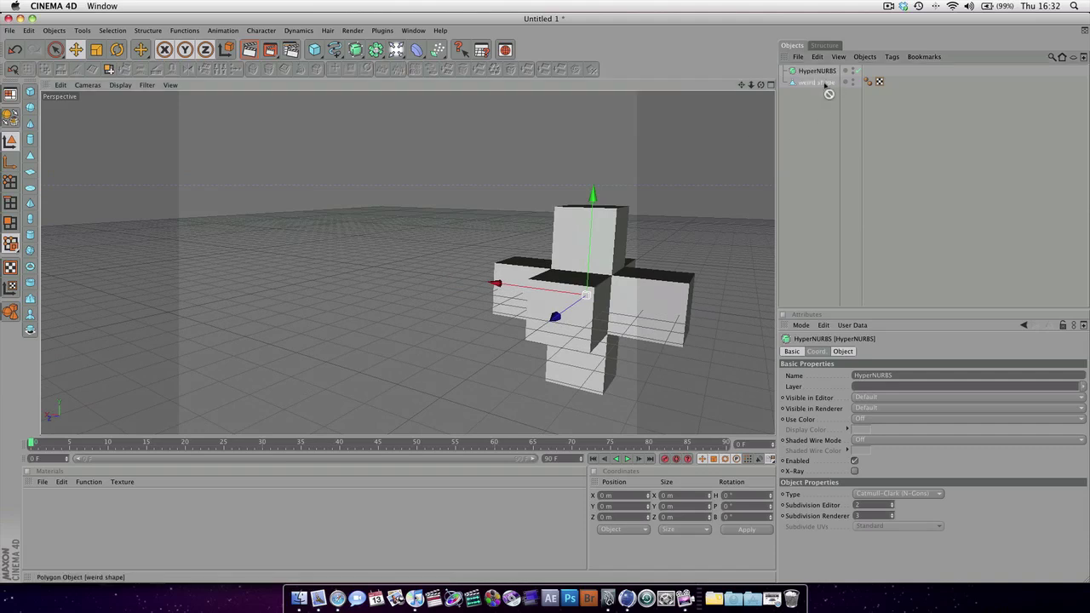
pyautogui.moveTo(831, 89); pyautogui.dragTo(827, 72)
pyautogui.keyDown('alt'); pyautogui.moveTo(698, 128); pyautogui.dragTo(753, 102); pyautogui.keyUp('alt')
pyautogui.keyDown('alt'); pyautogui.moveTo(536, 85); pyautogui.dragTo(601, 181); pyautogui.keyUp('alt')
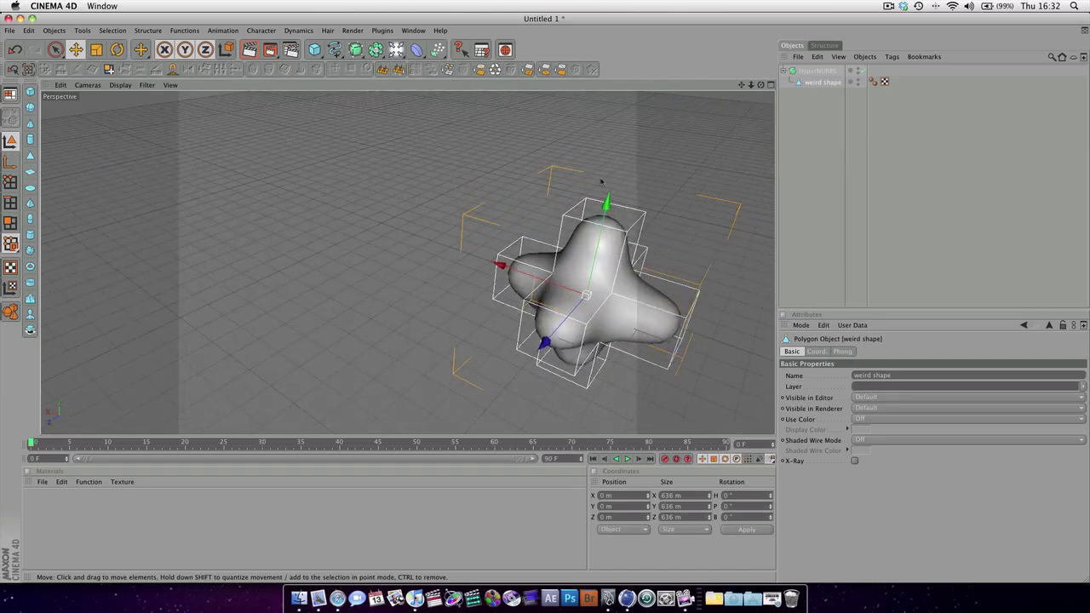
# Set the HyperNURBS object's editor subdivision to 4.
pyautogui.click(815, 71)
pyautogui.click(816, 351)
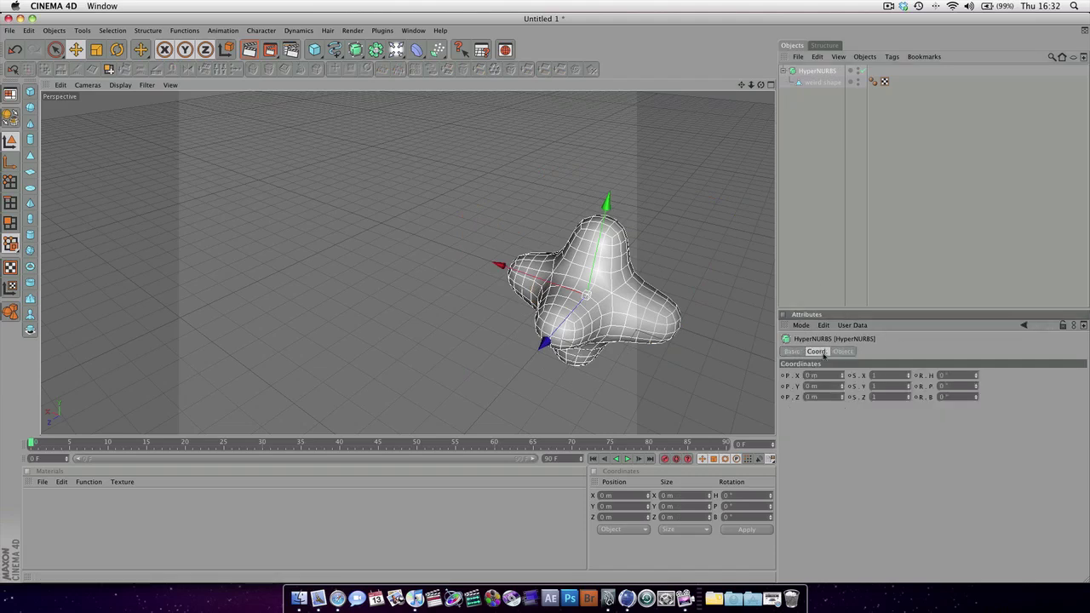
pyautogui.click(792, 351)
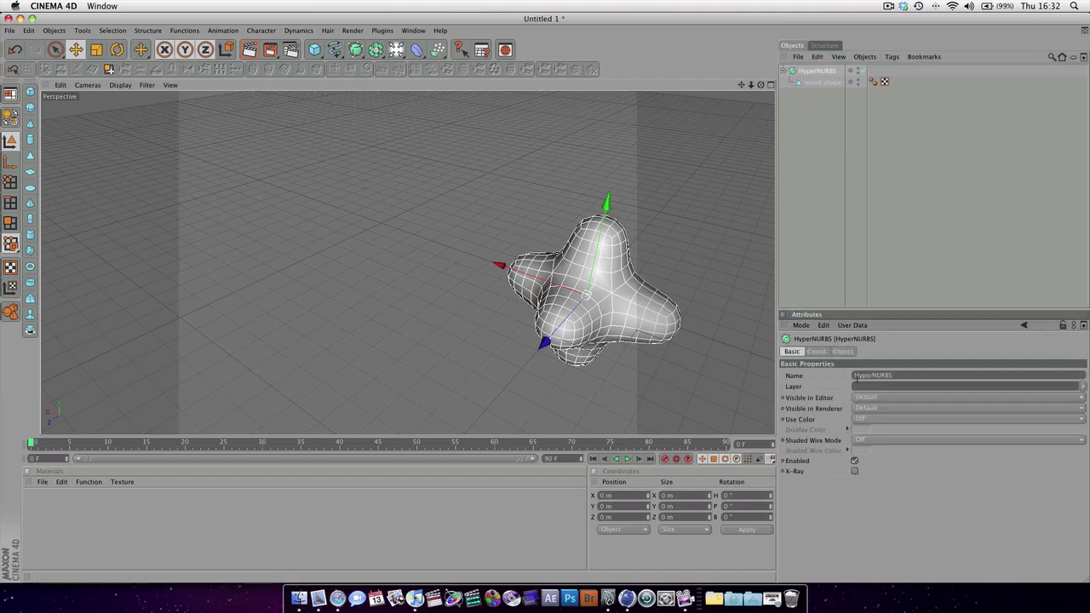
pyautogui.click(842, 352)
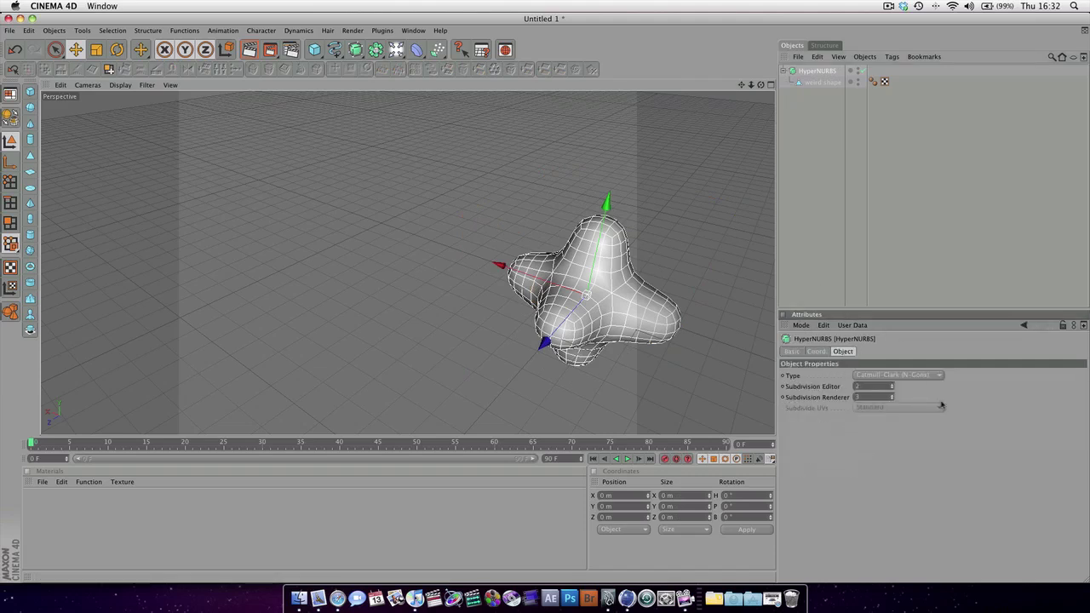
pyautogui.click(892, 386)
pyautogui.click(892, 385)
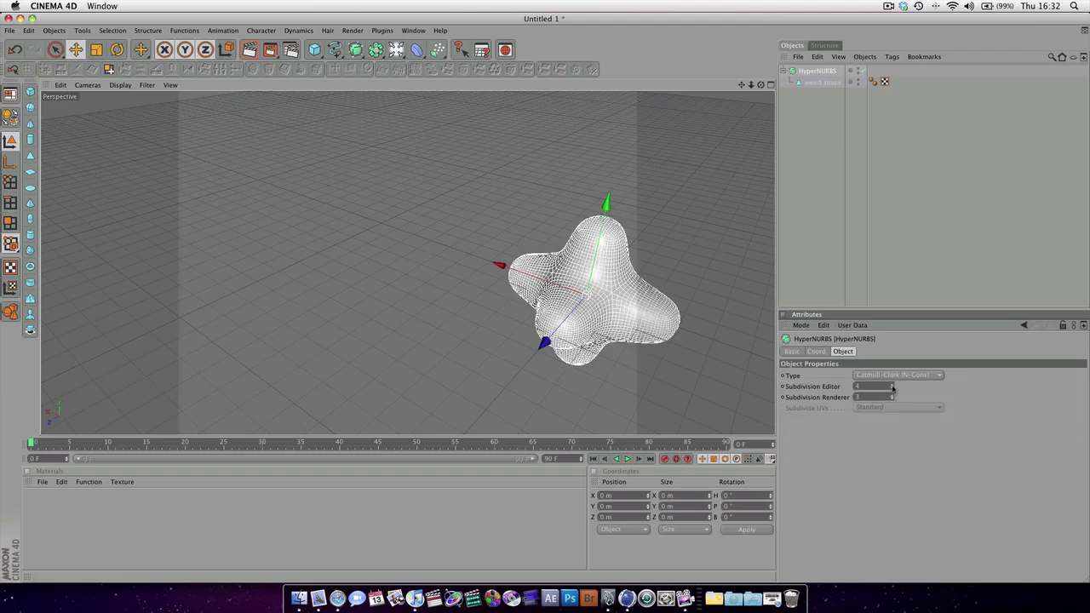
pyautogui.keyDown('alt'); pyautogui.moveTo(545, 280); pyautogui.dragTo(579, 230); pyautogui.keyUp('alt')
pyautogui.keyDown('alt'); pyautogui.moveTo(366, 211); pyautogui.dragTo(356, 209); pyautogui.keyUp('alt')
# Switch to polygon editing on the weird shape and move its arm end faces along X, one of them to about -1219 m.
pyautogui.click(822, 83)
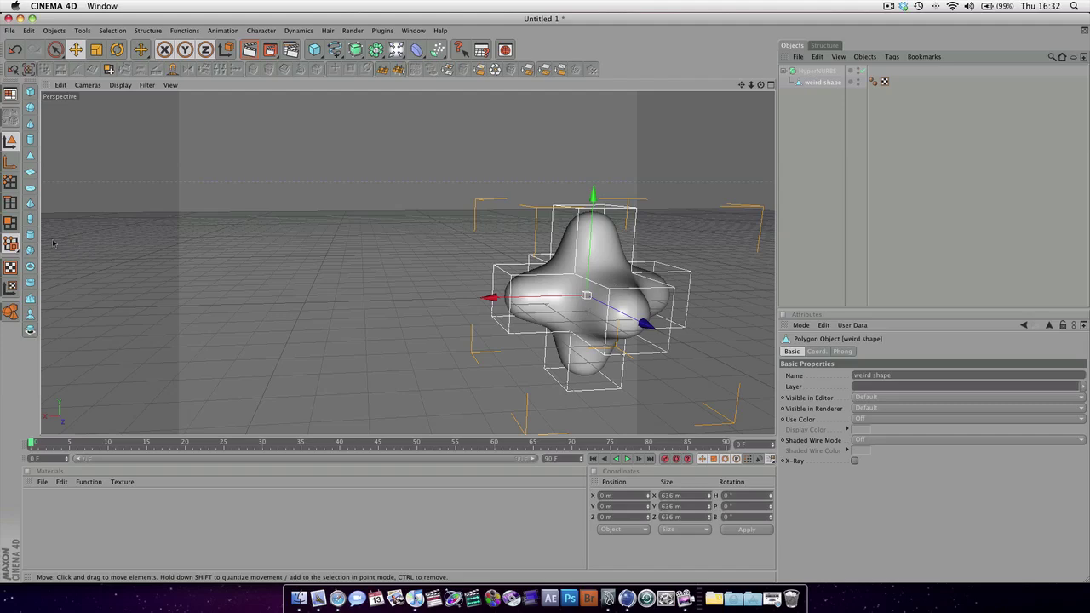
pyautogui.click(11, 223)
pyautogui.keyDown('alt'); pyautogui.moveTo(341, 256); pyautogui.dragTo(635, 294); pyautogui.keyUp('alt')
pyautogui.keyDown('alt'); pyautogui.moveTo(261, 220); pyautogui.dragTo(254, 222); pyautogui.keyUp('alt')
pyautogui.keyDown('alt'); pyautogui.moveTo(521, 271); pyautogui.dragTo(716, 295); pyautogui.keyUp('alt')
pyautogui.keyDown('alt'); pyautogui.moveTo(418, 282); pyautogui.dragTo(332, 260); pyautogui.keyUp('alt')
pyautogui.keyDown('alt'); pyautogui.moveTo(554, 289); pyautogui.dragTo(340, 311); pyautogui.keyUp('alt')
pyautogui.click(229, 320)
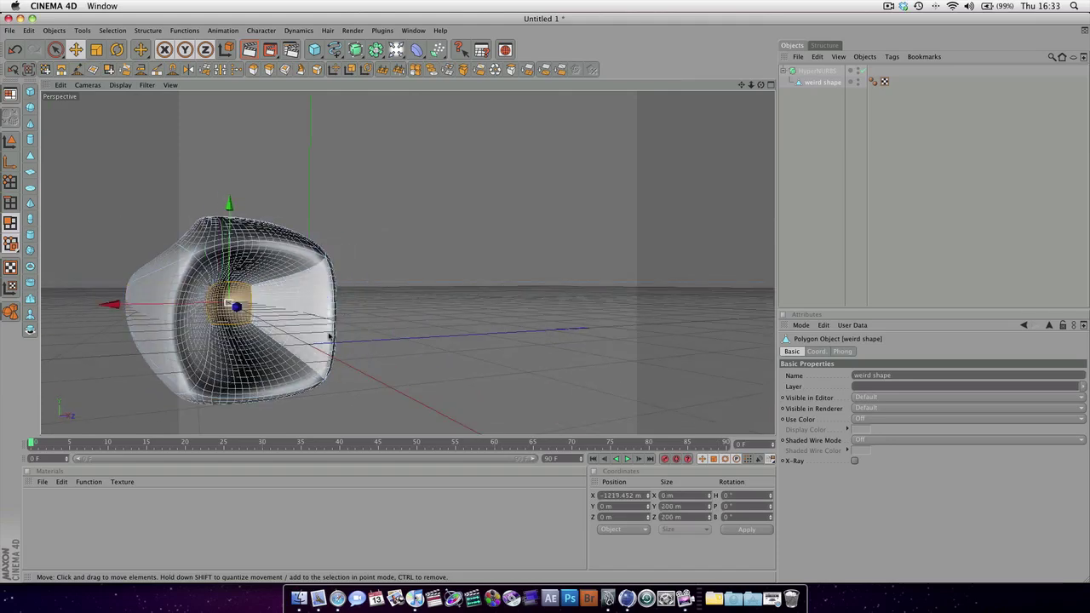
pyautogui.keyDown('alt'); pyautogui.moveTo(193, 373); pyautogui.dragTo(236, 350); pyautogui.keyUp('alt')
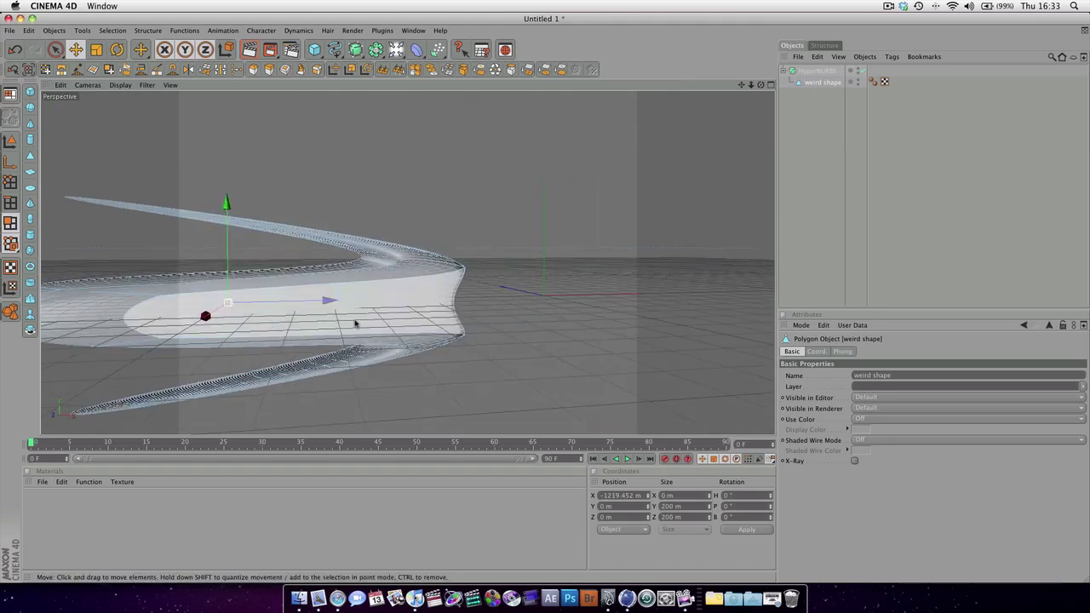
# Move the sunken end face out along X to about 605 m to form a nose on the swept-back shape.
pyautogui.moveTo(311, 300); pyautogui.dragTo(349, 315)
pyautogui.hotkey('ctrl', 'shift', 'z')
pyautogui.hotkey('ctrl', 'shift', 'z')
pyautogui.hotkey('ctrl', 'shift', 'z')
pyautogui.hotkey('ctrl', 'shift', 'z')
pyautogui.hotkey('ctrl', 'shift', 'z')
pyautogui.hotkey('ctrl', 'shift', 'z')
pyautogui.hotkey('ctrl', 'shift', 'z')
pyautogui.hotkey('ctrl', 'shift', 'z')
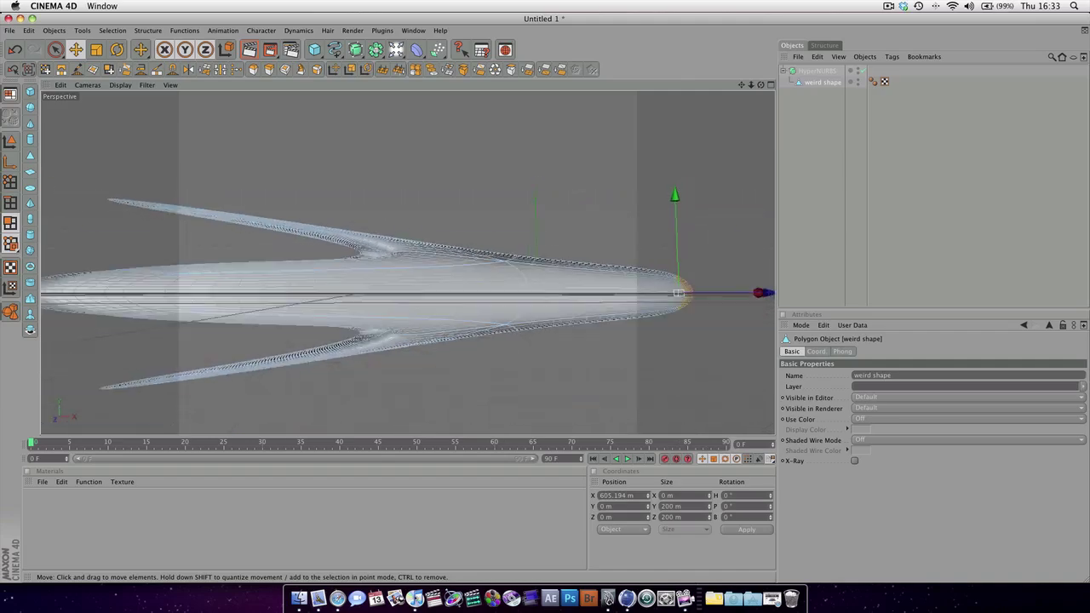
# Examine the stretched, swept-back shape from several angles and distances.
pyautogui.hotkey('ctrl', 'shift', 'z')
pyautogui.hotkey('ctrl', 'shift', 'z')
pyautogui.hotkey('ctrl', 'shift', 'z')
pyautogui.hotkey('ctrl', 'shift', 'z')
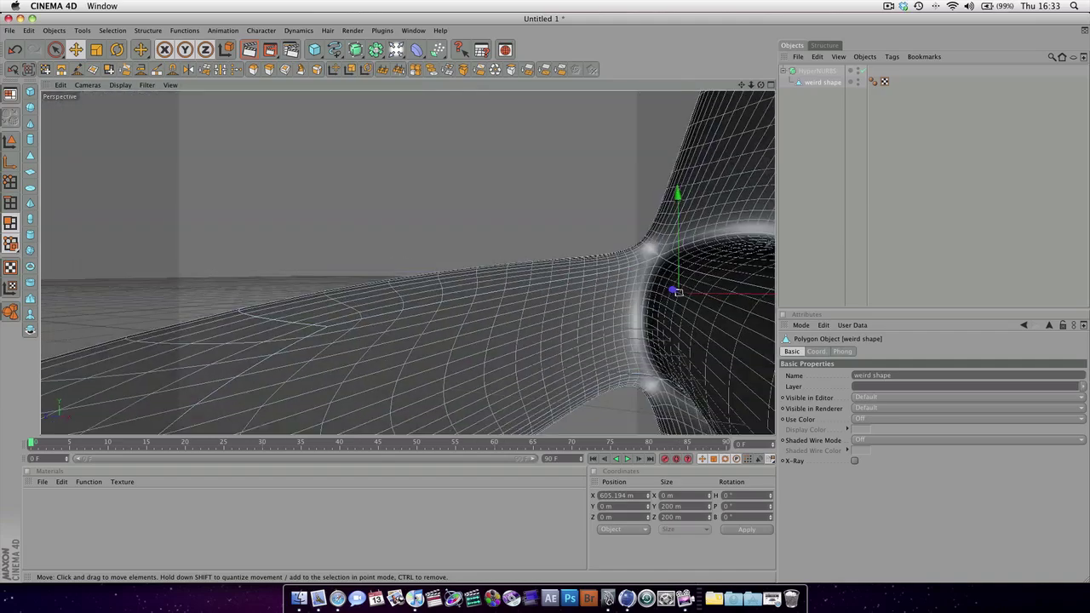
pyautogui.hotkey('ctrl', 'shift', 'z')
pyautogui.hotkey('ctrl', 'shift', 'z')
pyautogui.hotkey('ctrl', 'shift', 'z')
pyautogui.hotkey('ctrl', 'shift', 'z')
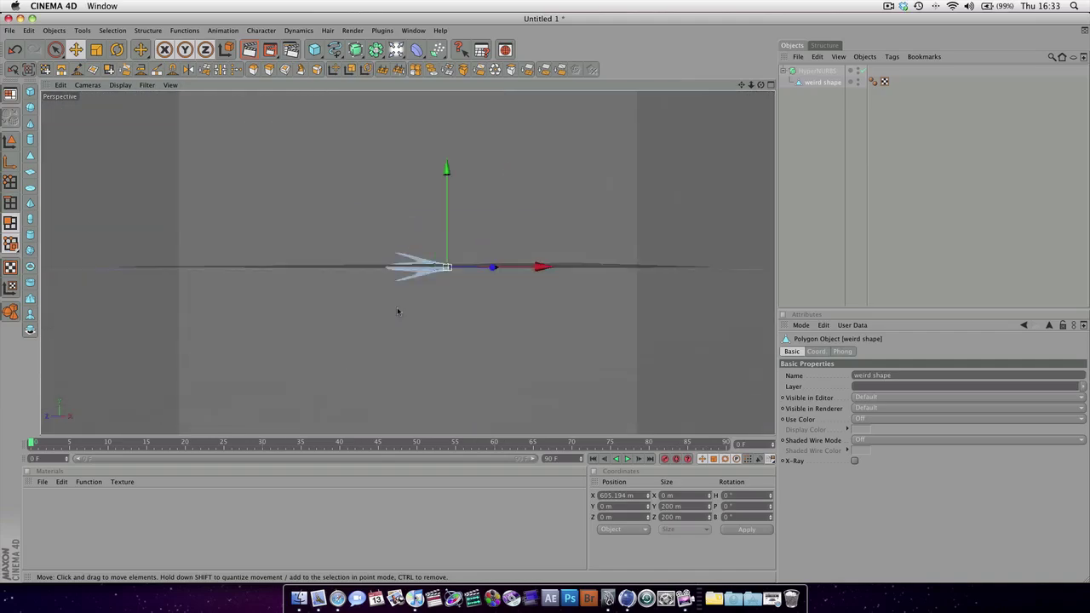
pyautogui.hotkey('ctrl', 'shift', 'z')
pyautogui.hotkey('ctrl', 'shift', 'z')
pyautogui.hotkey('ctrl', 'shift', 'z')
pyautogui.hotkey('ctrl', 'shift', 'z')
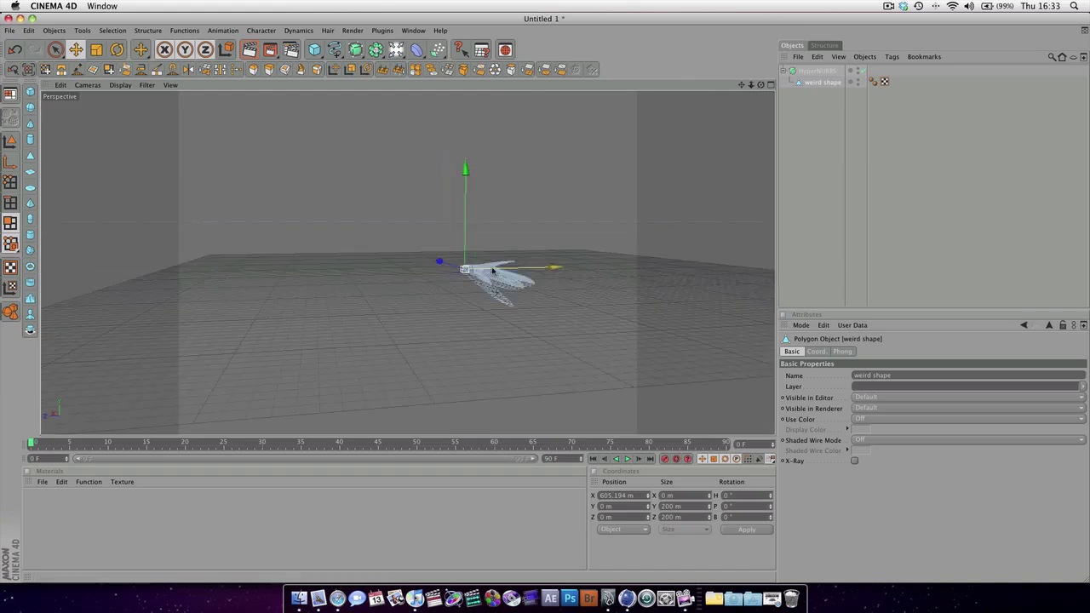
pyautogui.hotkey('ctrl', 'shift', 'z')
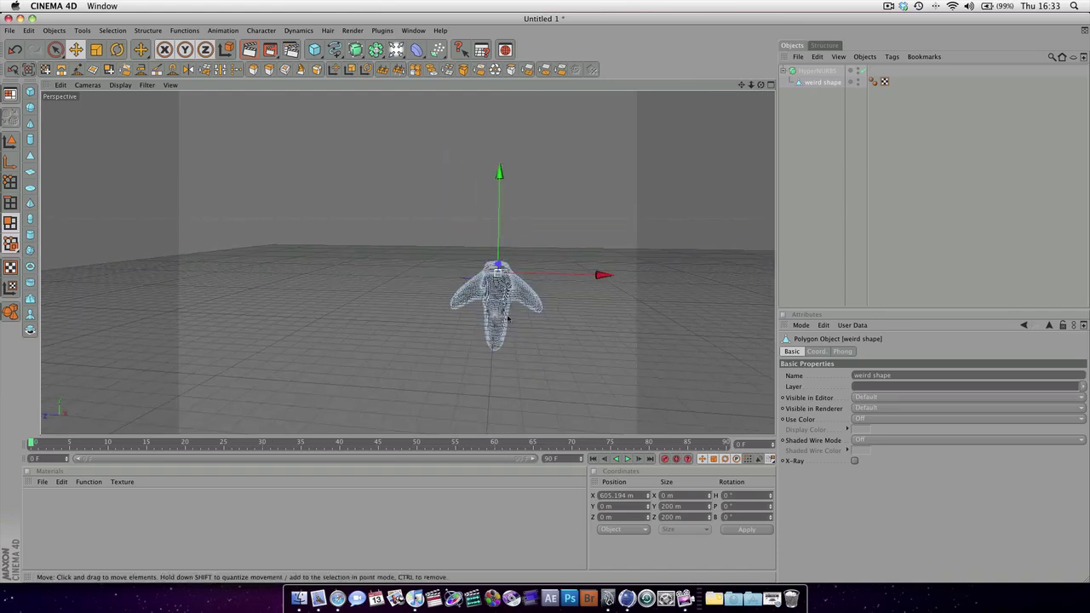
# Scale the rear end face of the central body down to about 54.5 m in Y and Z.
pyautogui.hotkey('ctrl', 'shift', 'z')
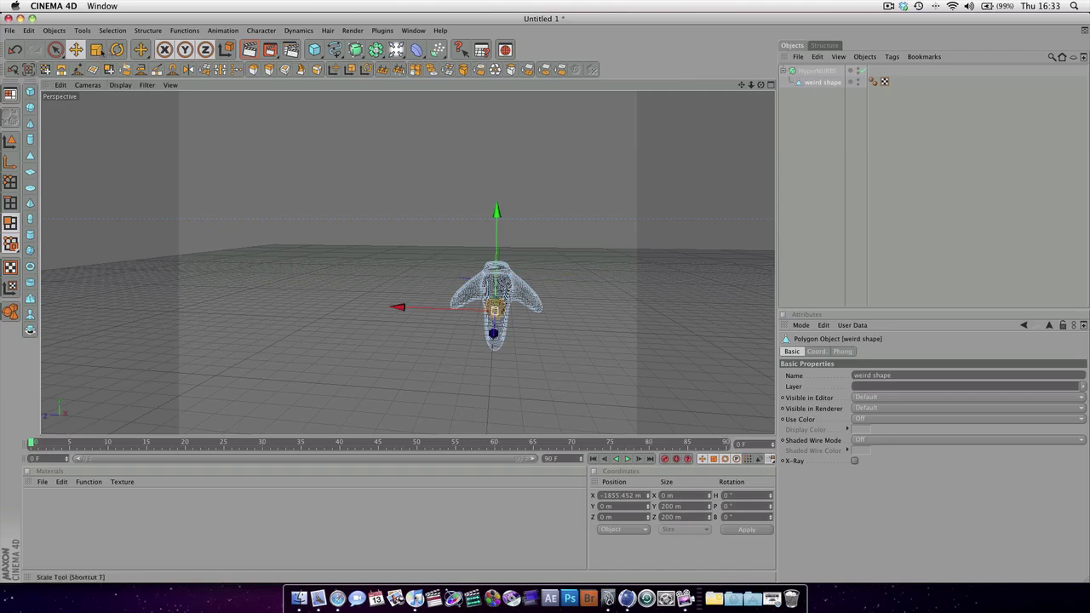
pyautogui.press('t')
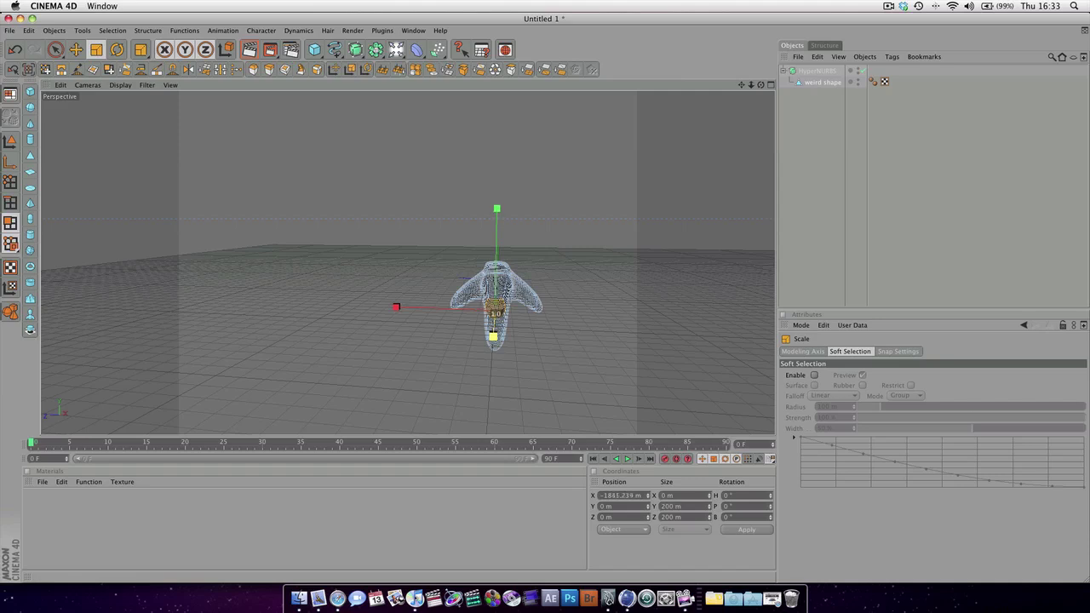
pyautogui.moveTo(493, 330); pyautogui.dragTo(562, 309)
pyautogui.moveTo(495, 310); pyautogui.dragTo(206, 229)
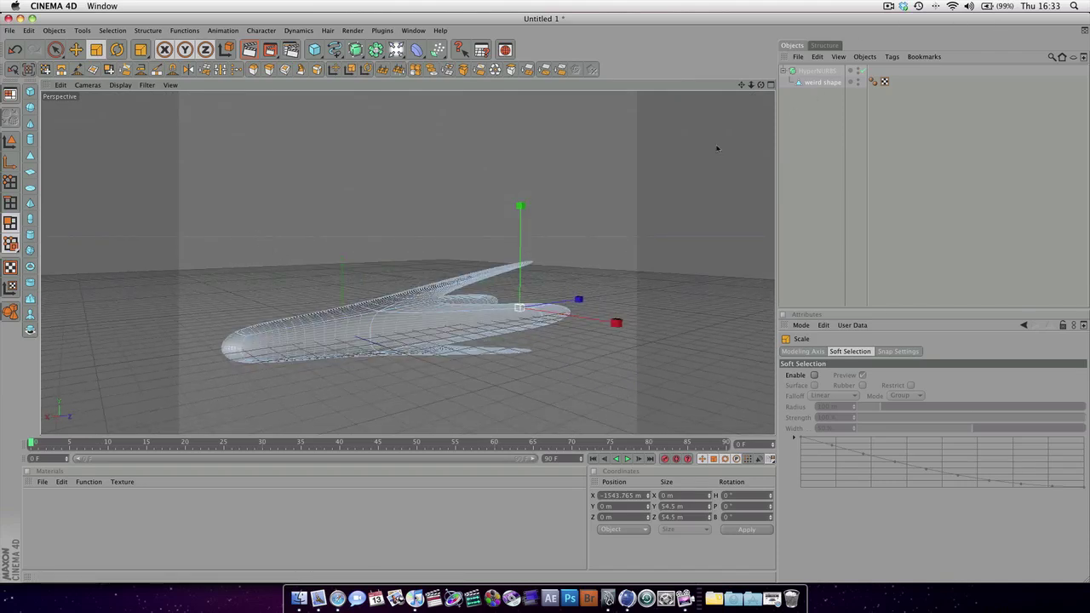
# Delete the HyperNURBS object together with the weird shape to empty the scene.
pyautogui.click(815, 70)
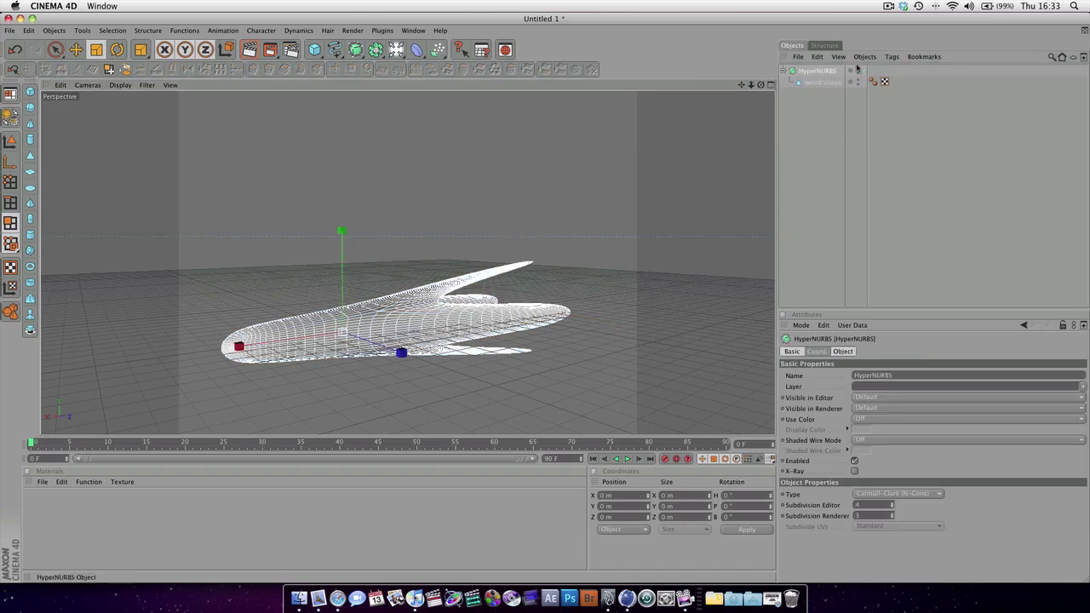
pyautogui.press('Delete')
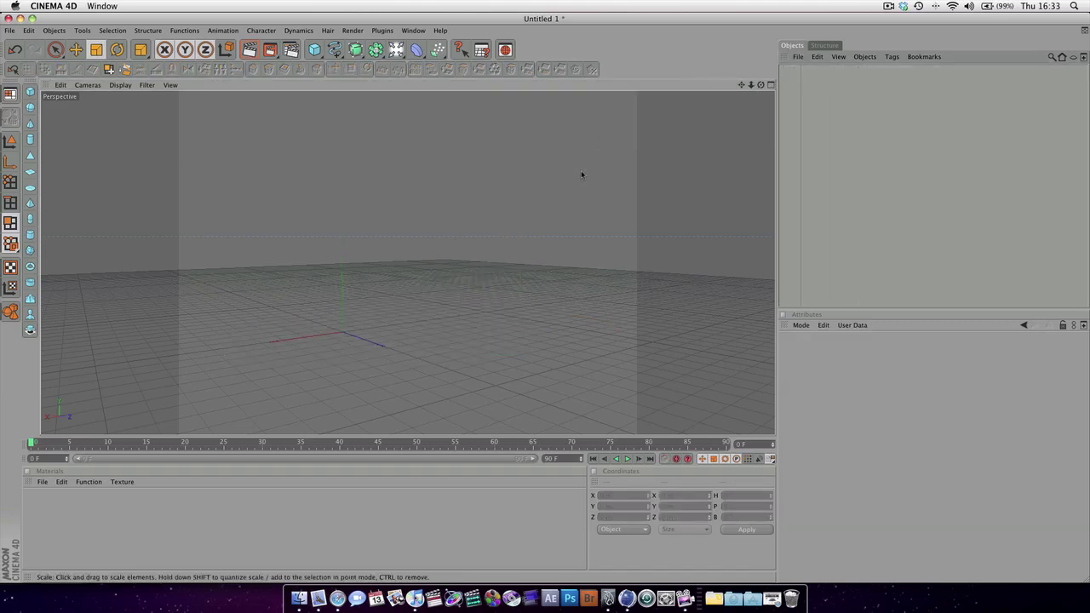
pyautogui.keyDown('alt'); pyautogui.moveTo(344, 284); pyautogui.dragTo(410, 283); pyautogui.keyUp('alt')
# Detach the NURBS objects menu as a floating palette and dock it next to the object manager.
pyautogui.click(355, 53)
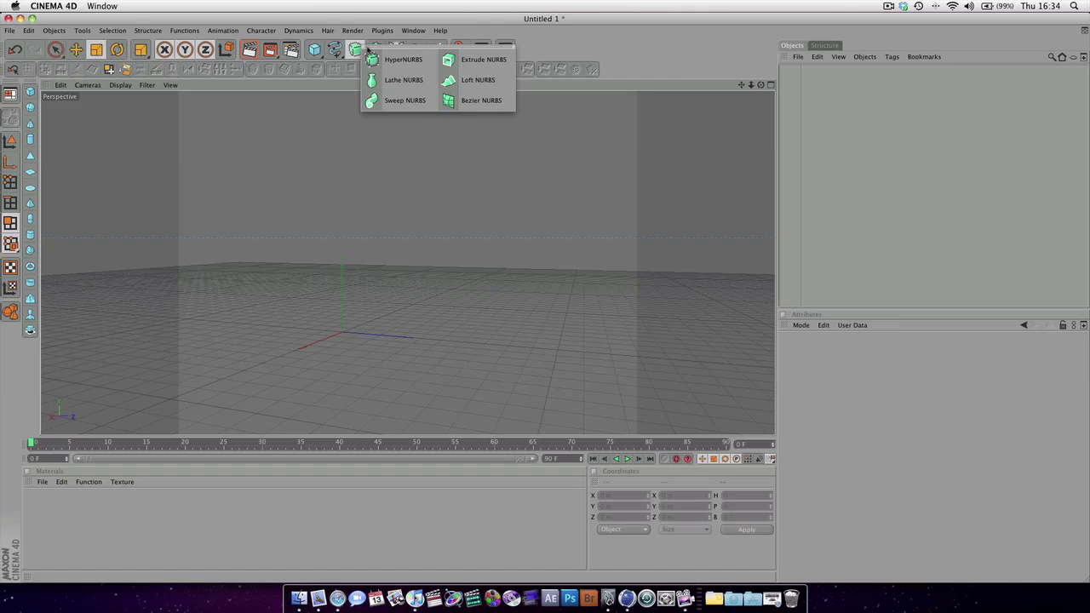
pyautogui.click(368, 52)
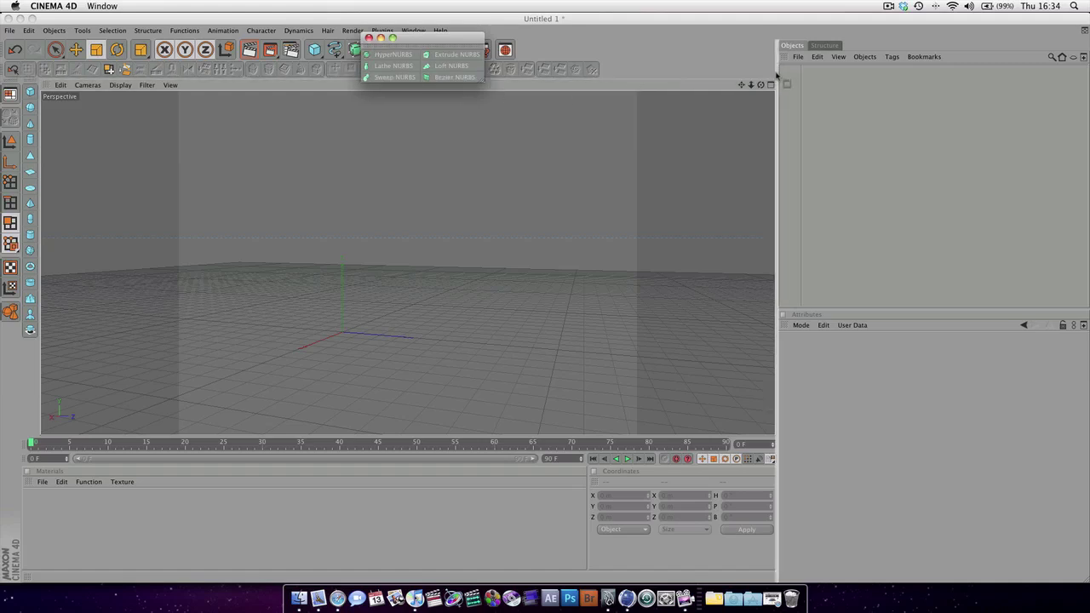
pyautogui.moveTo(775, 75); pyautogui.dragTo(773, 73)
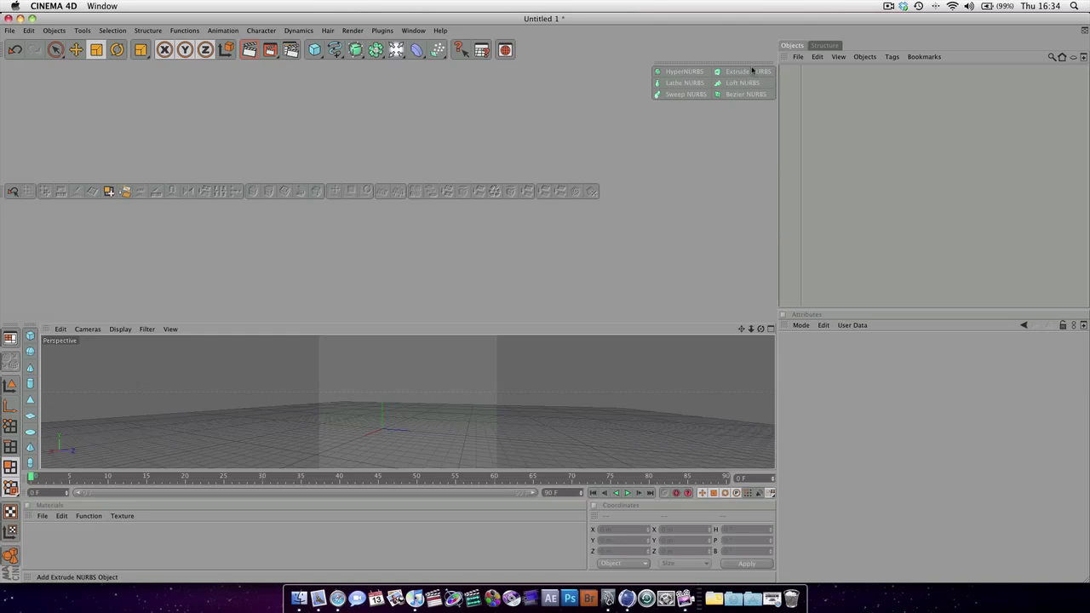
pyautogui.click(752, 70)
# Display the NURBS palette as icons only and arrange them in a single column.
pyautogui.rightClick(748, 79)
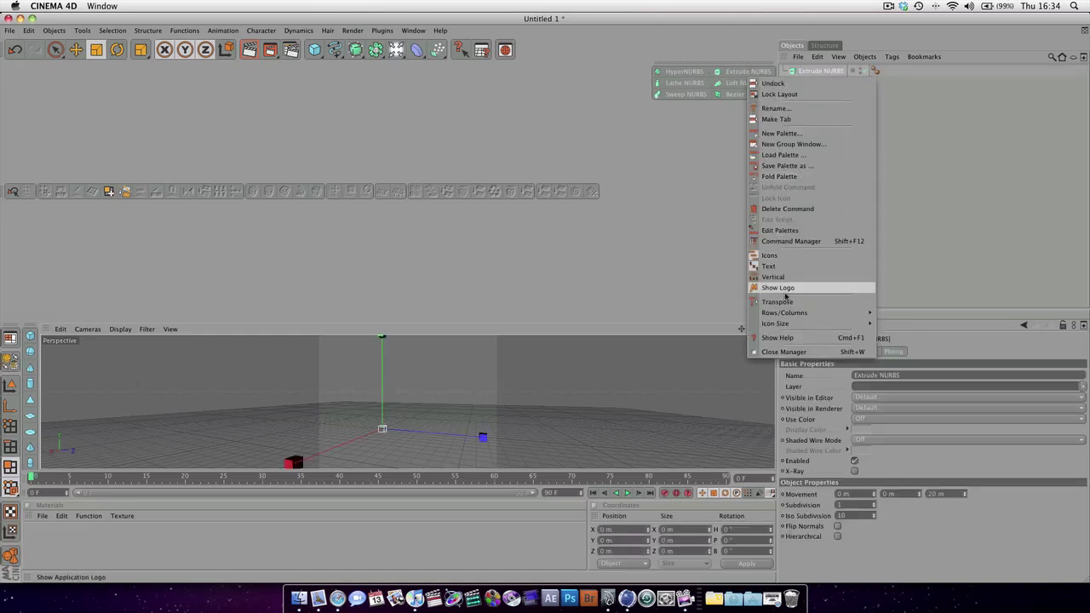
pyautogui.click(755, 258)
pyautogui.rightClick(763, 81)
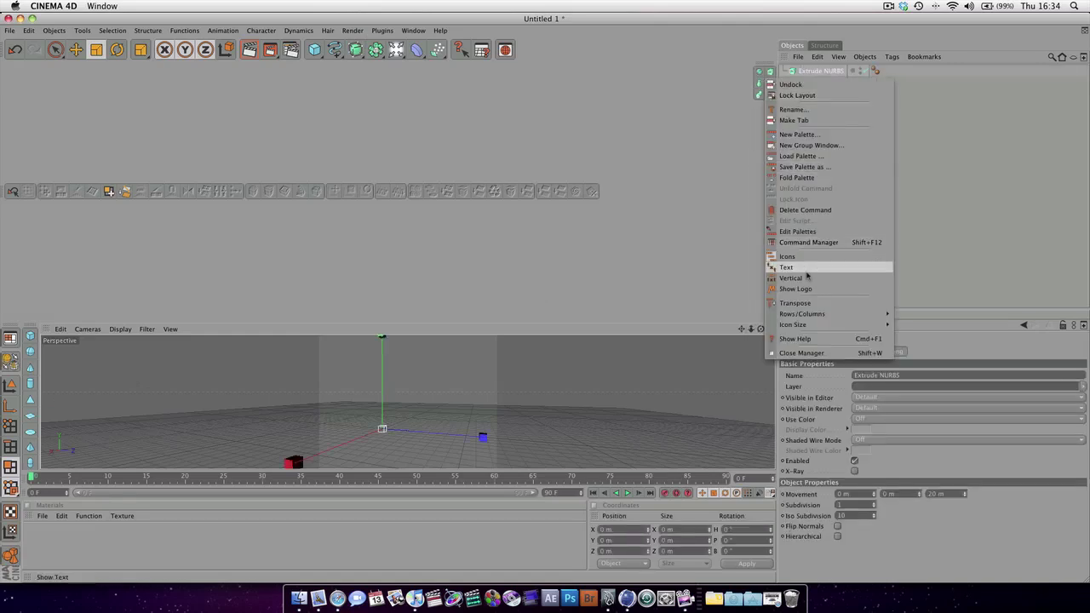
pyautogui.moveTo(813, 314)
pyautogui.click(904, 317)
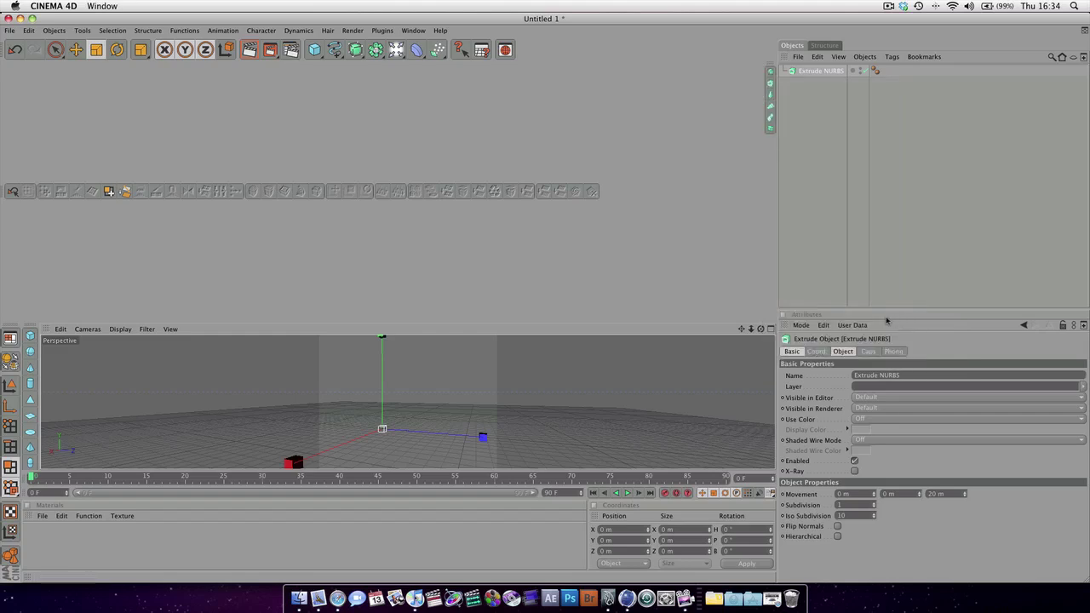
# Transpose the NURBS palette into a horizontal row beside the modelling palette and set its icon size to Medium Icons.
pyautogui.rightClick(771, 112)
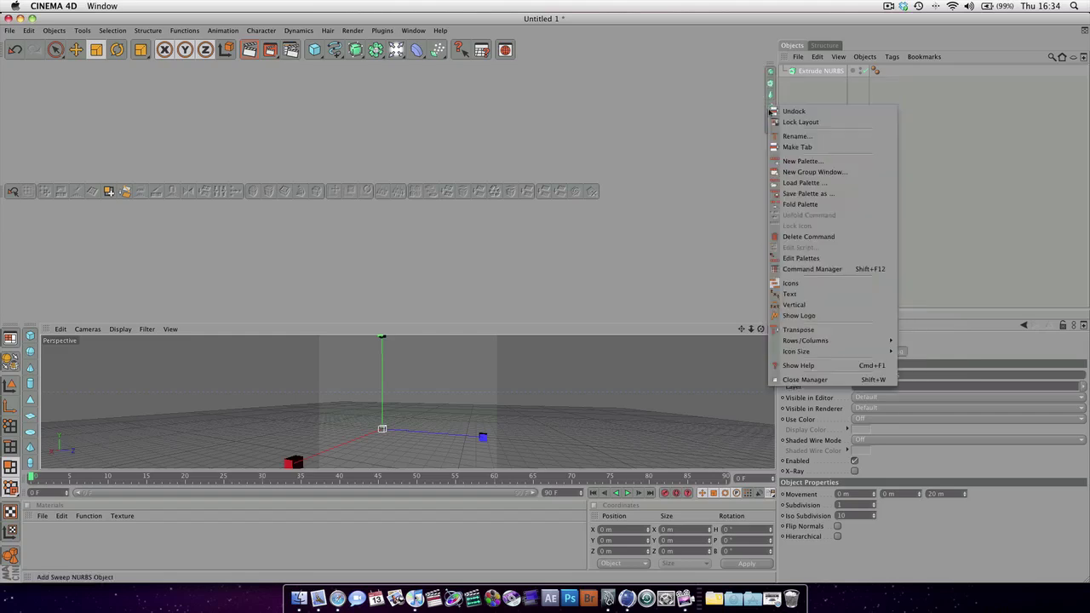
pyautogui.click(831, 331)
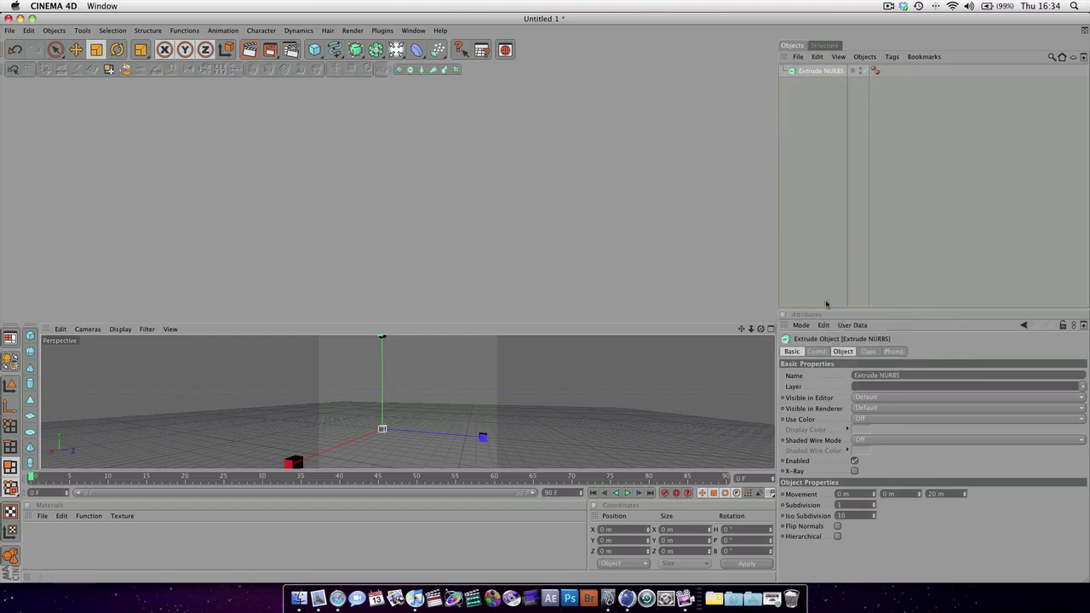
pyautogui.rightClick(428, 75)
pyautogui.moveTo(511, 320)
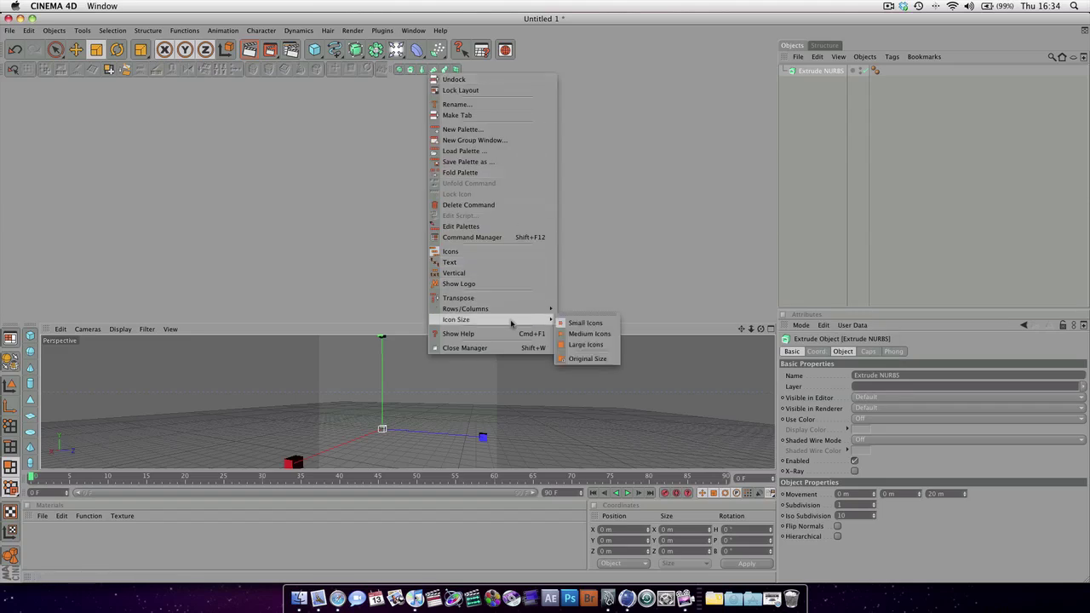
pyautogui.click(589, 333)
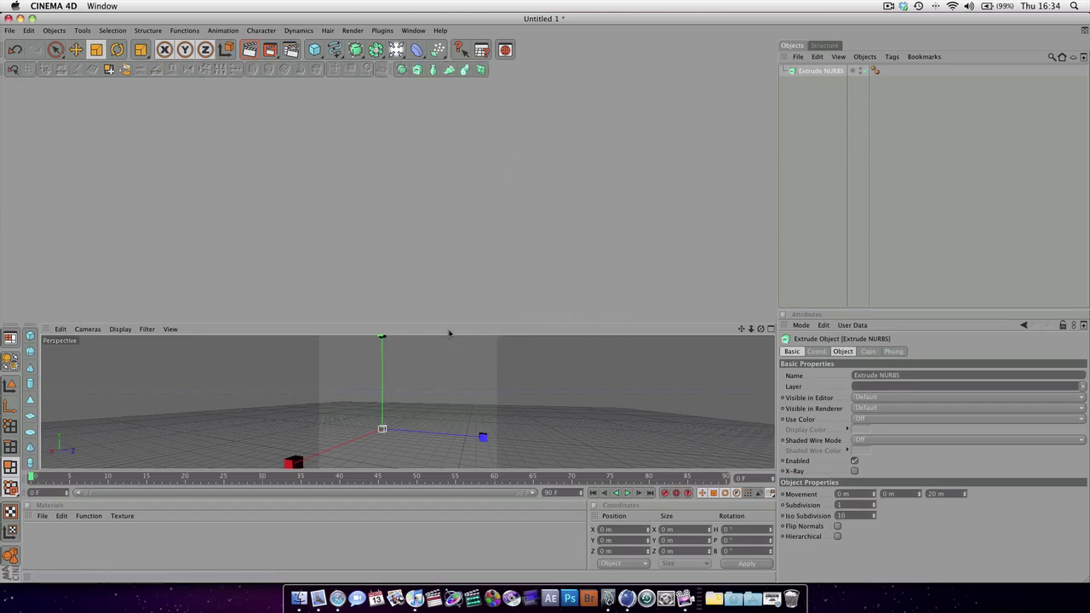
# Enlarge the perspective view up to the docked palettes and delete the stray Extrude NURBS object.
pyautogui.moveTo(443, 322); pyautogui.dragTo(451, 80)
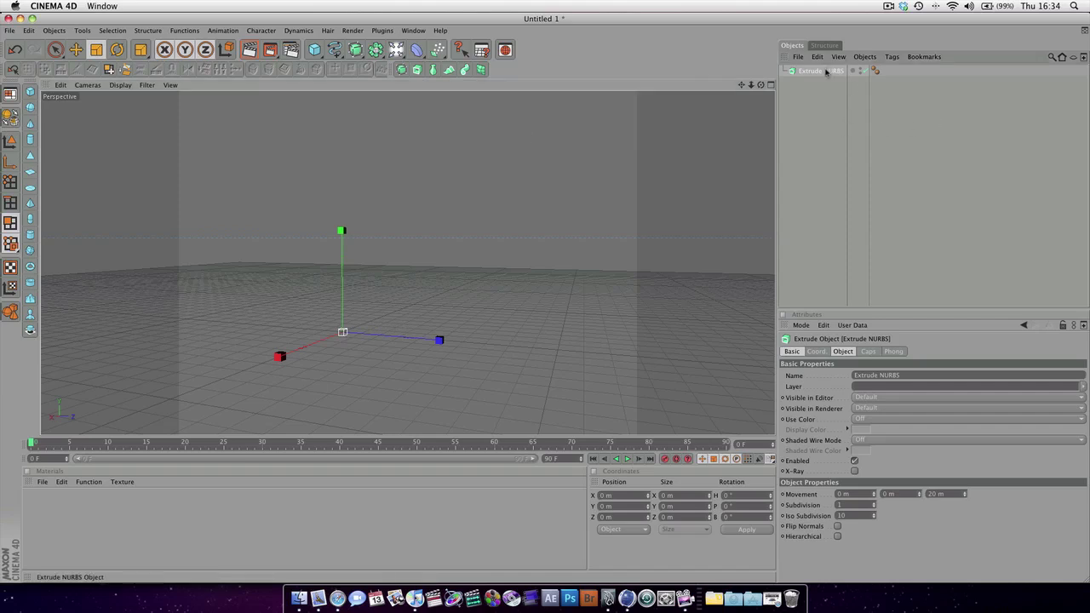
pyautogui.press('Delete')
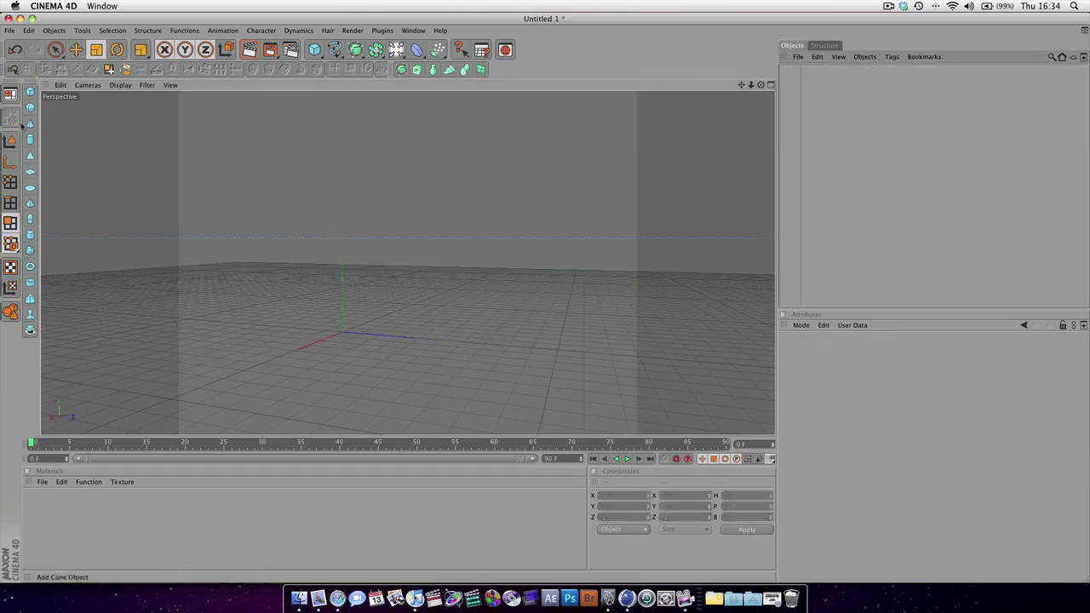
# Add a cube primitive and convert it to an editable polygon object.
pyautogui.keyDown('alt'); pyautogui.moveTo(358, 235); pyautogui.dragTo(426, 265); pyautogui.keyUp('alt')
pyautogui.click(29, 92)
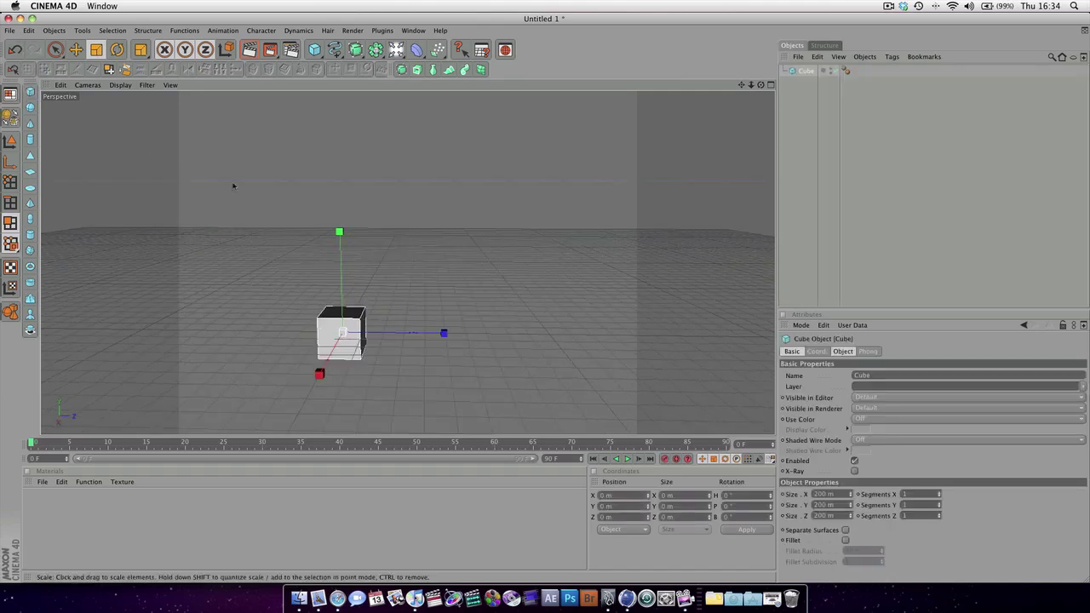
pyautogui.keyDown('alt'); pyautogui.moveTo(283, 311); pyautogui.dragTo(382, 337); pyautogui.keyUp('alt')
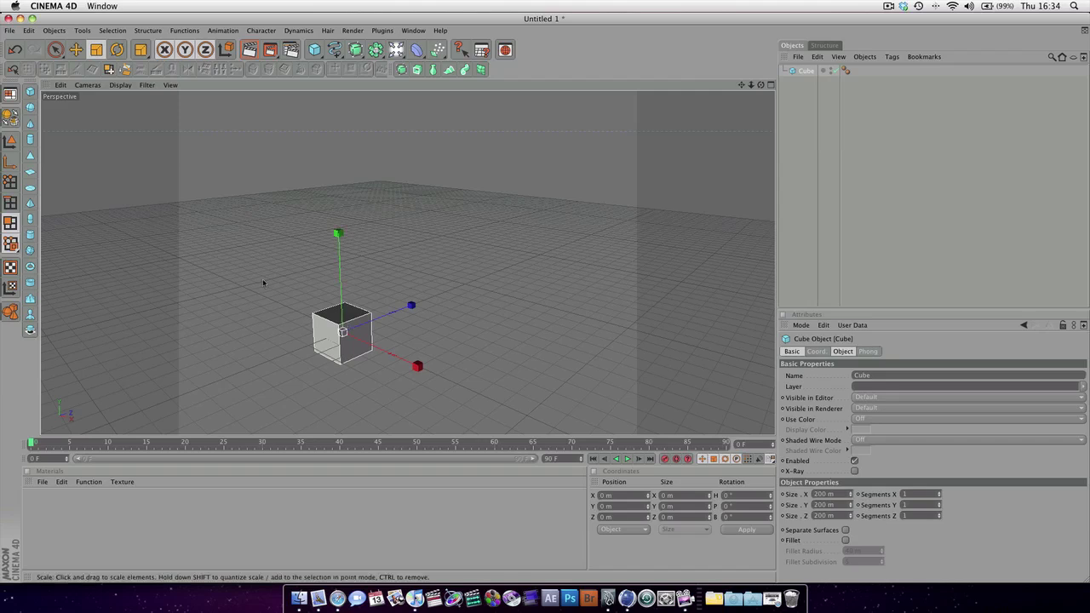
pyautogui.press('c')
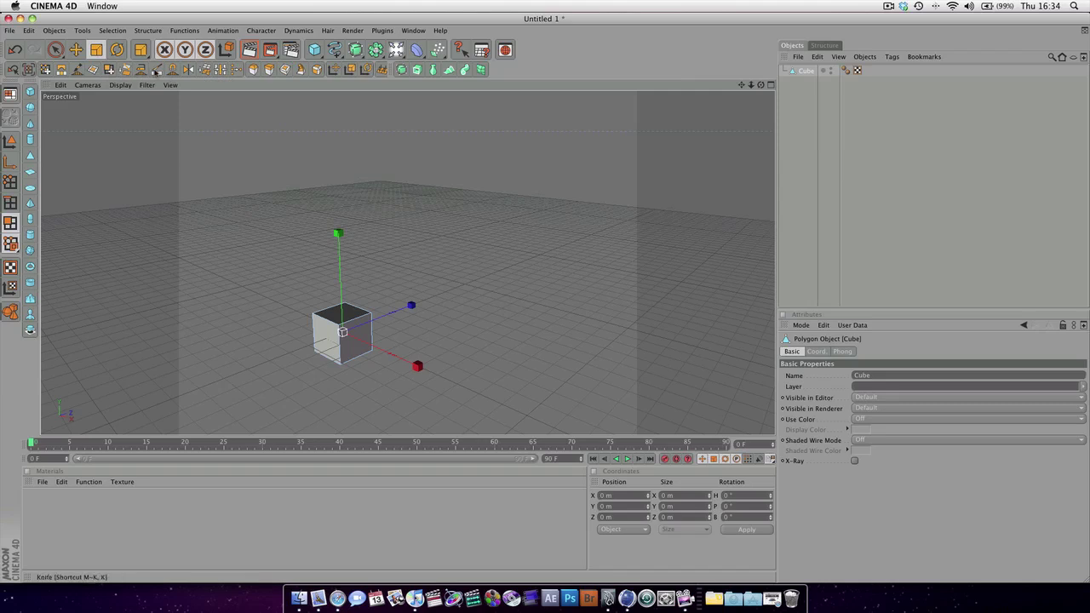
# Cut the cube from different sides with the Knife tool in Line mode.
pyautogui.click(157, 71)
pyautogui.keyDown('alt'); pyautogui.moveTo(358, 204); pyautogui.dragTo(310, 306); pyautogui.keyUp('alt')
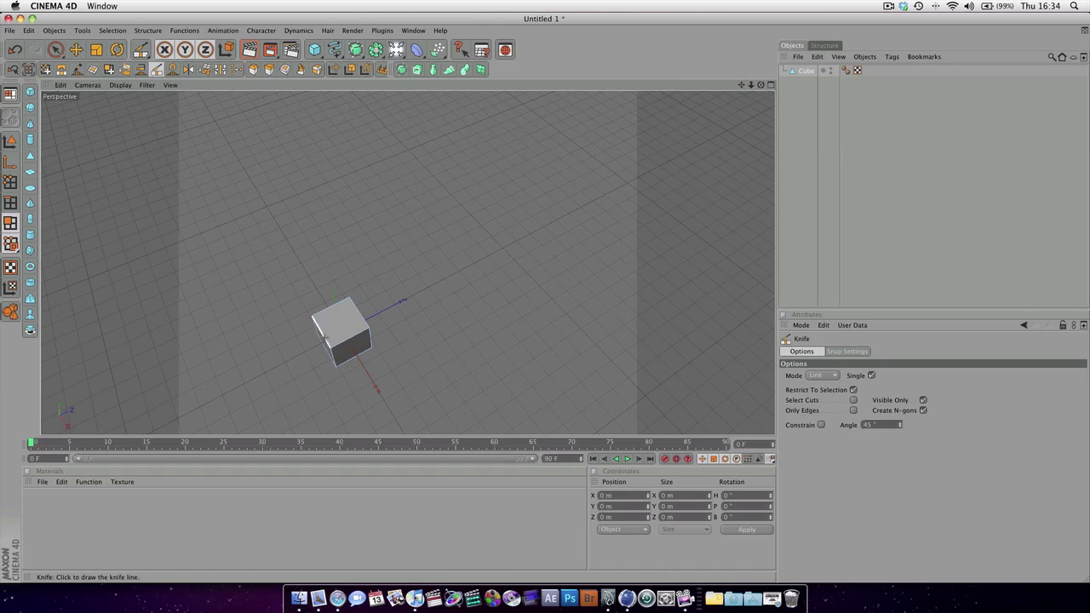
pyautogui.click(325, 338)
pyautogui.keyDown('alt'); pyautogui.moveTo(386, 318); pyautogui.dragTo(242, 212); pyautogui.keyUp('alt')
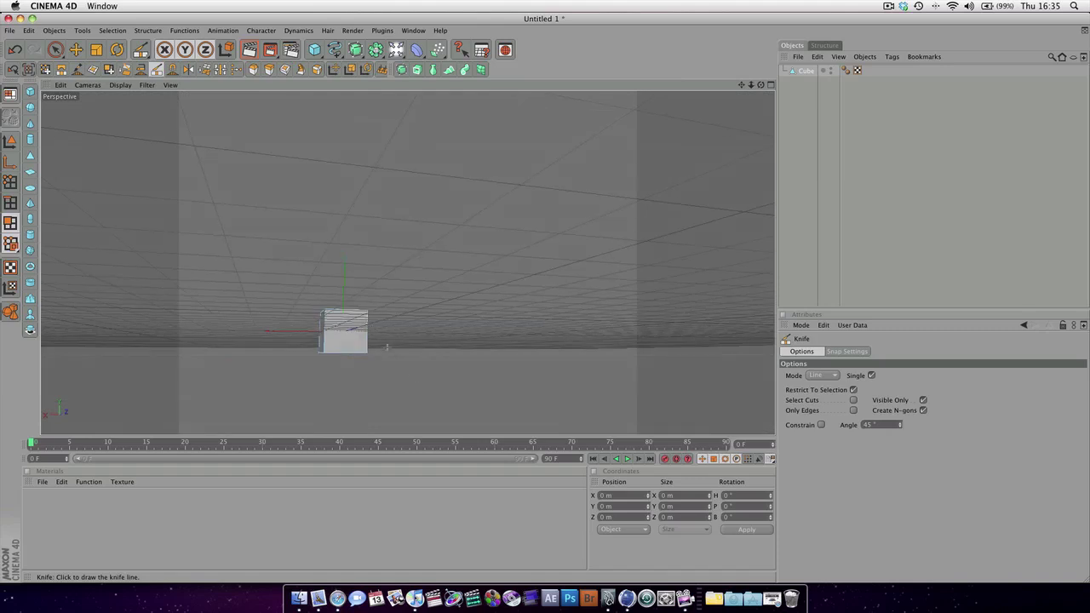
pyautogui.keyDown('alt'); pyautogui.moveTo(383, 344); pyautogui.dragTo(460, 359); pyautogui.keyUp('alt')
pyautogui.click(365, 343)
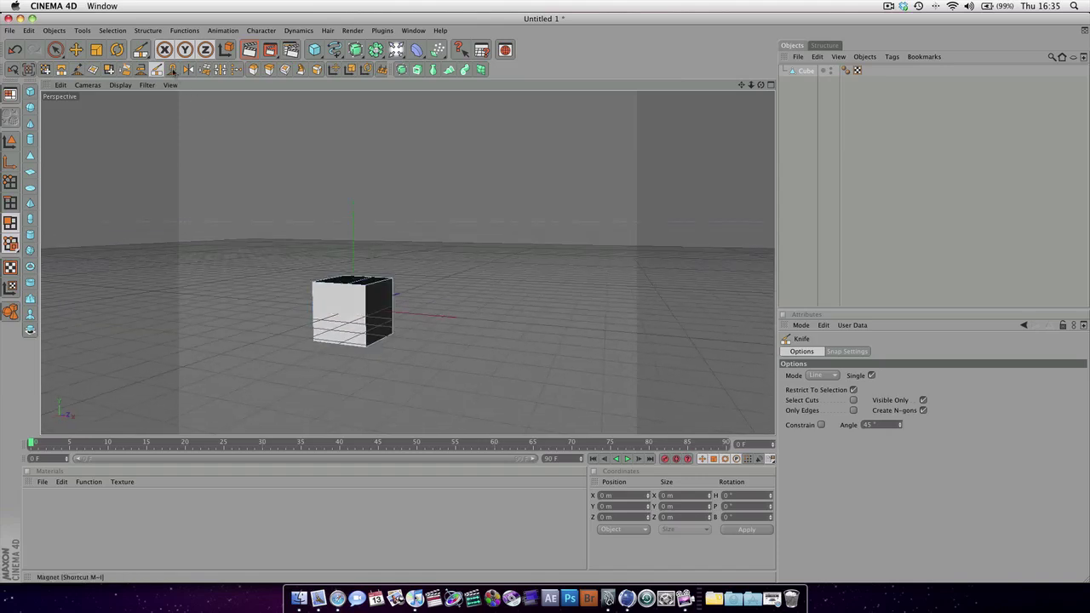
# Bevel faces of the cube, giving the last side face an extrusion and inner offset of about 54 m.
pyautogui.click(252, 70)
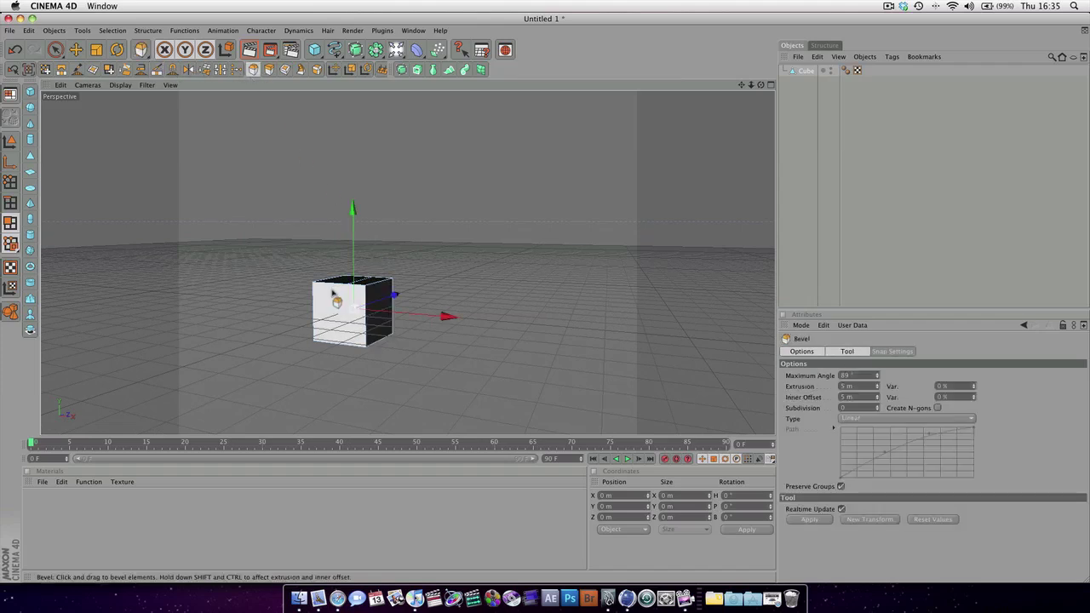
pyautogui.moveTo(332, 294); pyautogui.dragTo(383, 268)
pyautogui.keyDown('alt'); pyautogui.moveTo(327, 316); pyautogui.dragTo(326, 316); pyautogui.keyUp('alt')
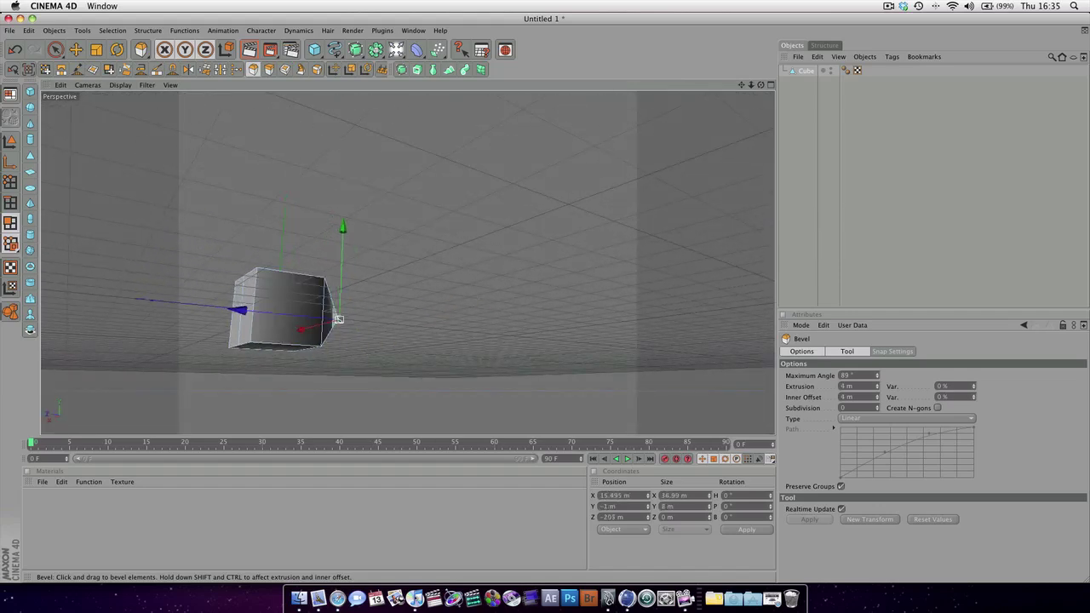
pyautogui.click(339, 317)
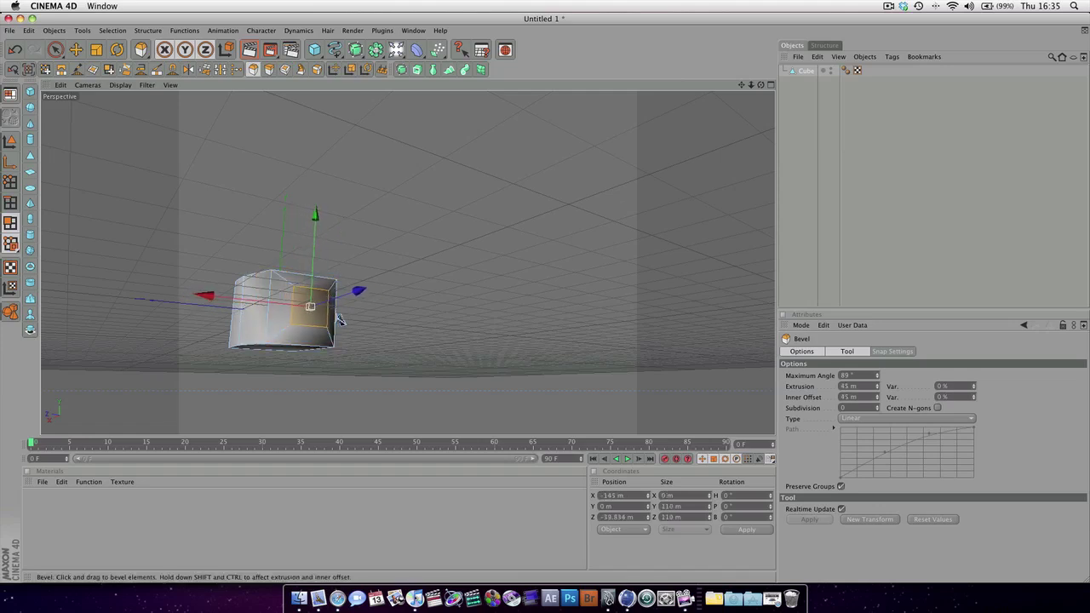
pyautogui.moveTo(340, 321); pyautogui.dragTo(342, 320)
# Examine the cut and bevelled cube from several angles and distances.
pyautogui.keyDown('alt'); pyautogui.moveTo(342, 320); pyautogui.dragTo(170, 308); pyautogui.keyUp('alt')
pyautogui.keyDown('alt'); pyautogui.moveTo(318, 326); pyautogui.dragTo(524, 289, button='middle'); pyautogui.keyUp('alt')
pyautogui.keyDown('alt'); pyautogui.moveTo(223, 303); pyautogui.dragTo(342, 326); pyautogui.keyUp('alt')
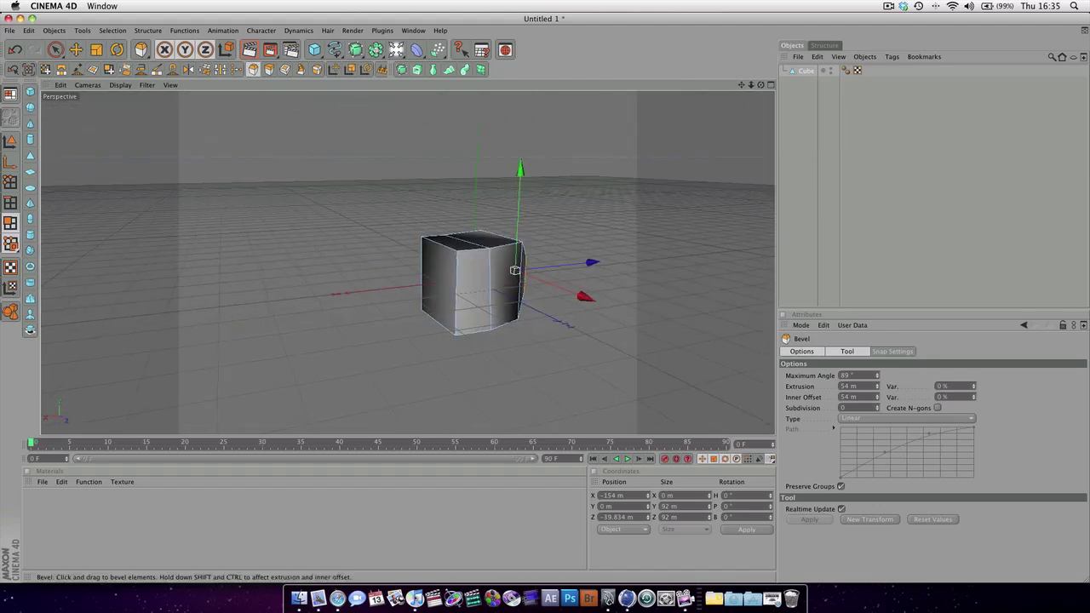
pyautogui.keyDown('alt'); pyautogui.moveTo(511, 178); pyautogui.dragTo(514, 271); pyautogui.keyUp('alt')
pyautogui.keyDown('alt'); pyautogui.moveTo(451, 229); pyautogui.dragTo(242, 166); pyautogui.keyUp('alt')
pyautogui.keyDown('alt'); pyautogui.moveTo(514, 271); pyautogui.dragTo(514, 270); pyautogui.keyUp('alt')
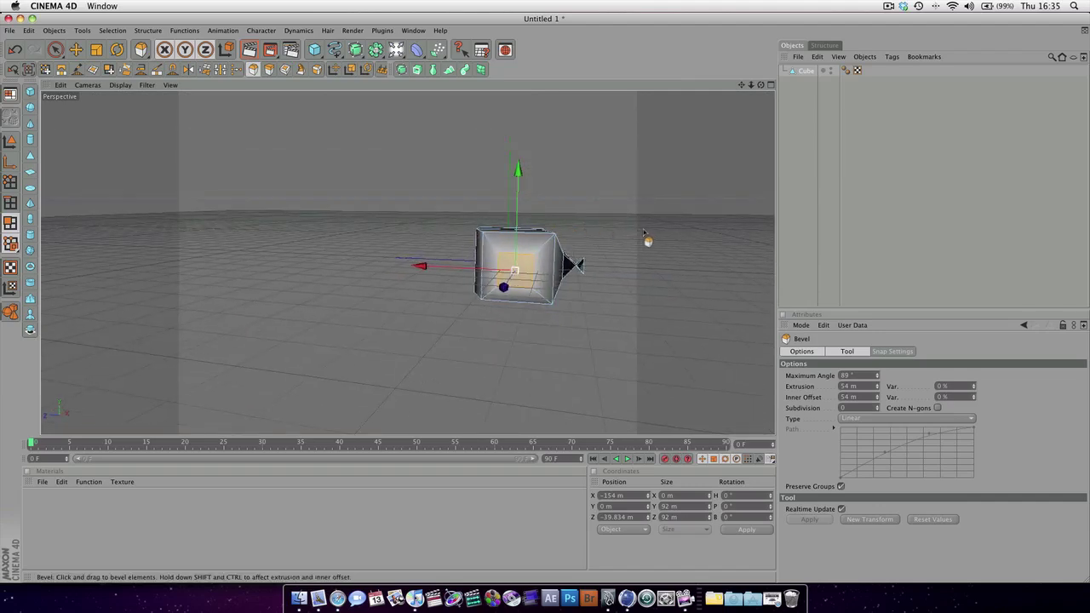
pyautogui.keyDown('alt'); pyautogui.moveTo(514, 271); pyautogui.dragTo(514, 271); pyautogui.keyUp('alt')
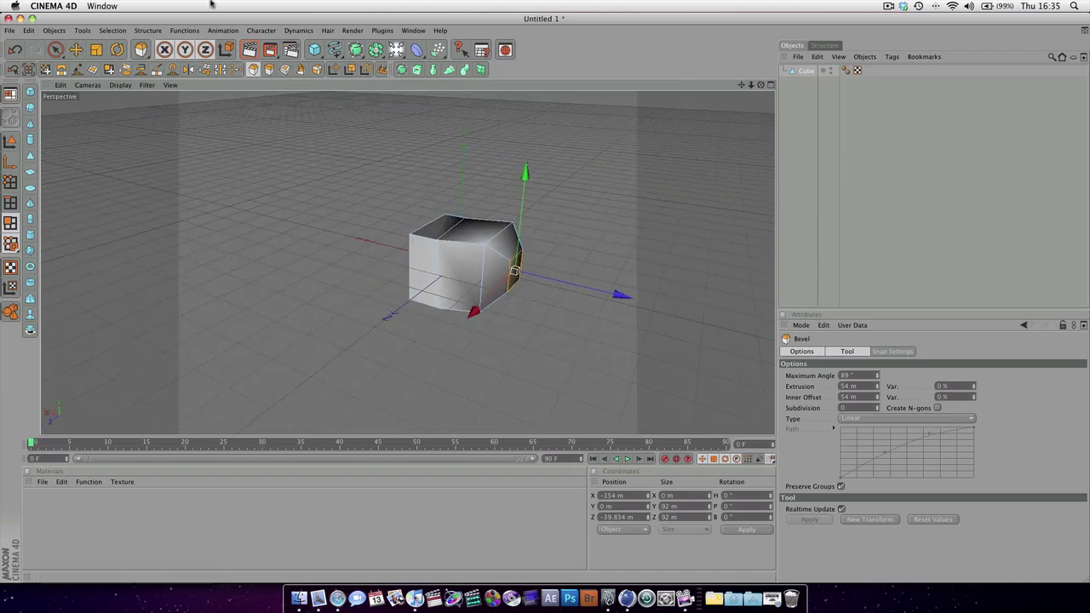
pyautogui.click(223, 31)
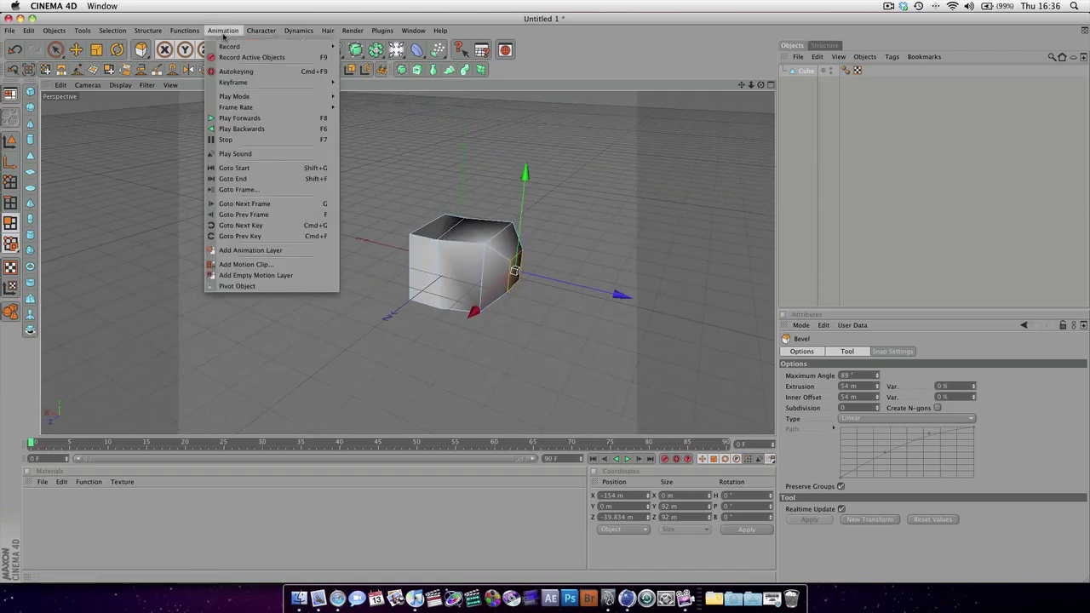
pyautogui.click(565, 132)
pyautogui.click(530, 170)
pyautogui.moveTo(515, 247)
pyautogui.keyDown('alt'); pyautogui.mouseDown()
pyautogui.moveTo(477, 256)
pyautogui.moveTo(526, 257)
pyautogui.moveTo(498, 296)
pyautogui.moveTo(522, 272)
pyautogui.moveTo(439, 260)
pyautogui.moveTo(524, 273)
pyautogui.moveTo(521, 260)
pyautogui.mouseUp(); pyautogui.keyUp('alt')
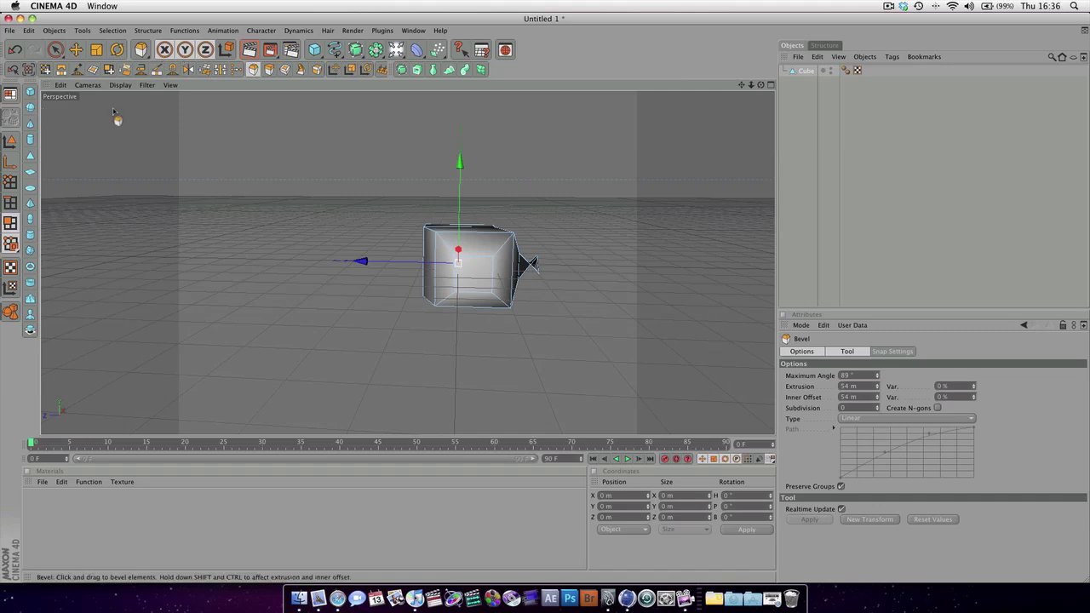
pyautogui.keyDown('alt'); pyautogui.moveTo(541, 223); pyautogui.dragTo(537, 212); pyautogui.keyUp('alt')
pyautogui.keyDown('alt'); pyautogui.moveTo(529, 261); pyautogui.dragTo(522, 264); pyautogui.keyUp('alt')
pyautogui.keyDown('alt'); pyautogui.moveTo(534, 208); pyautogui.dragTo(320, 199); pyautogui.keyUp('alt')
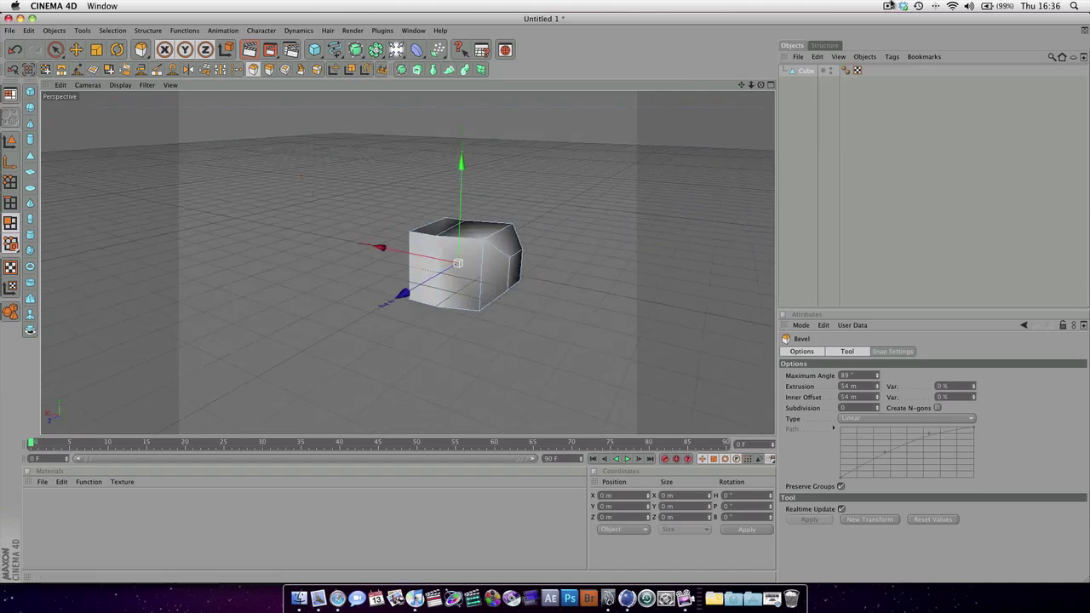
pyautogui.click(890, 5)
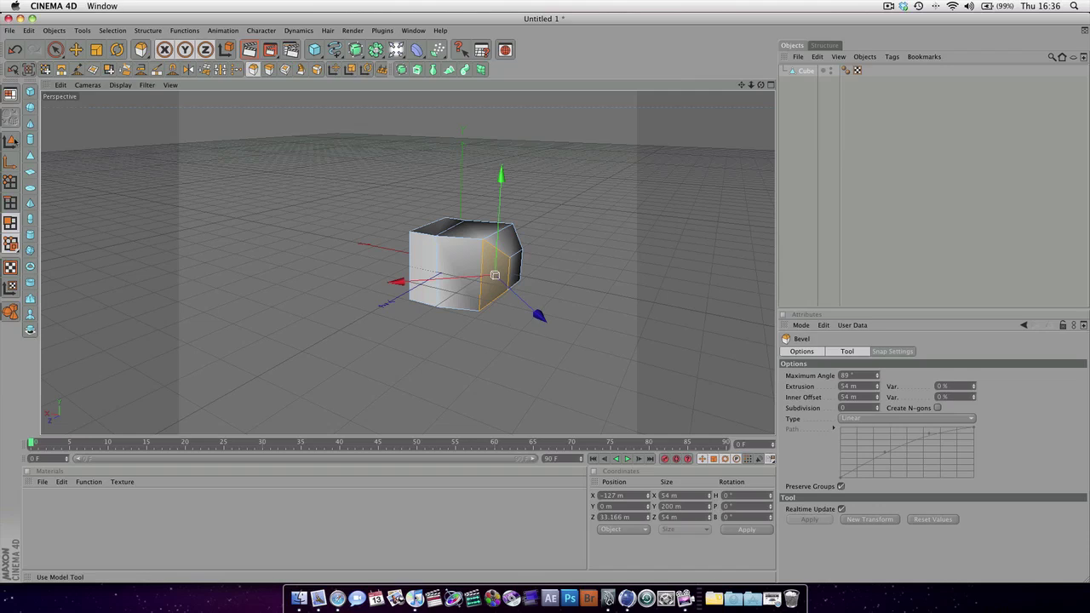
# Replace the bevelled cube with a new 200 m cube and convert it to an editable polygon object.
pyautogui.click(10, 140)
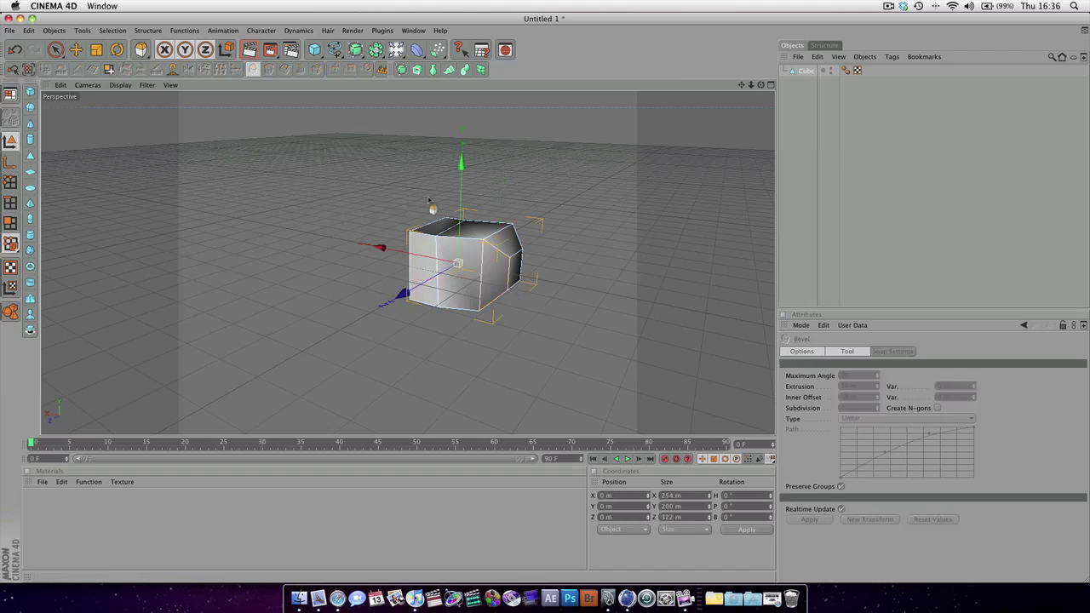
pyautogui.press('Delete')
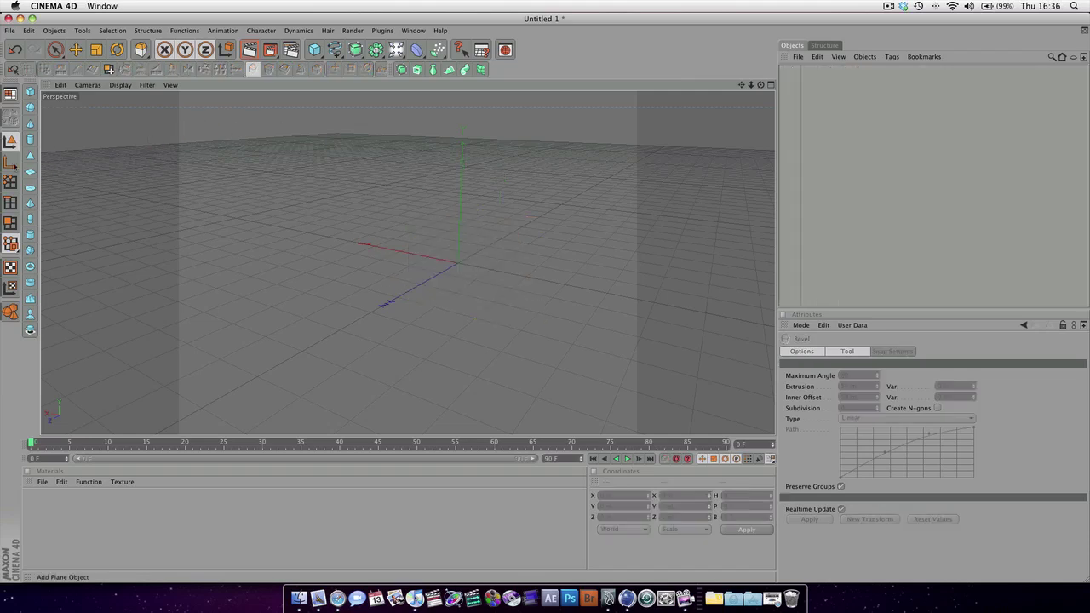
pyautogui.click(30, 92)
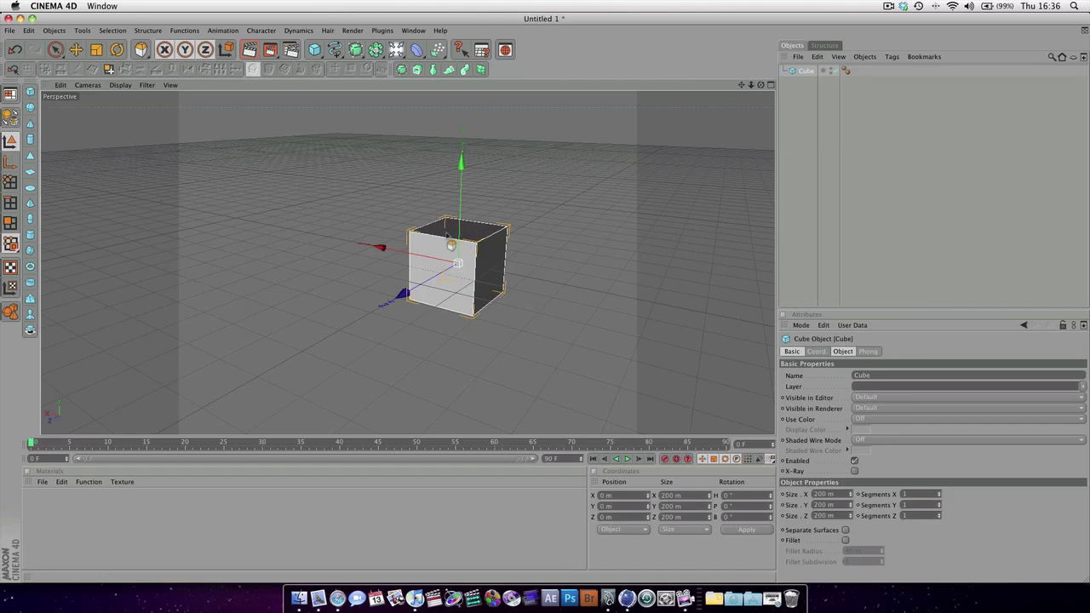
pyautogui.press('c')
pyautogui.keyDown('alt'); pyautogui.moveTo(470, 233); pyautogui.dragTo(498, 285); pyautogui.keyUp('alt')
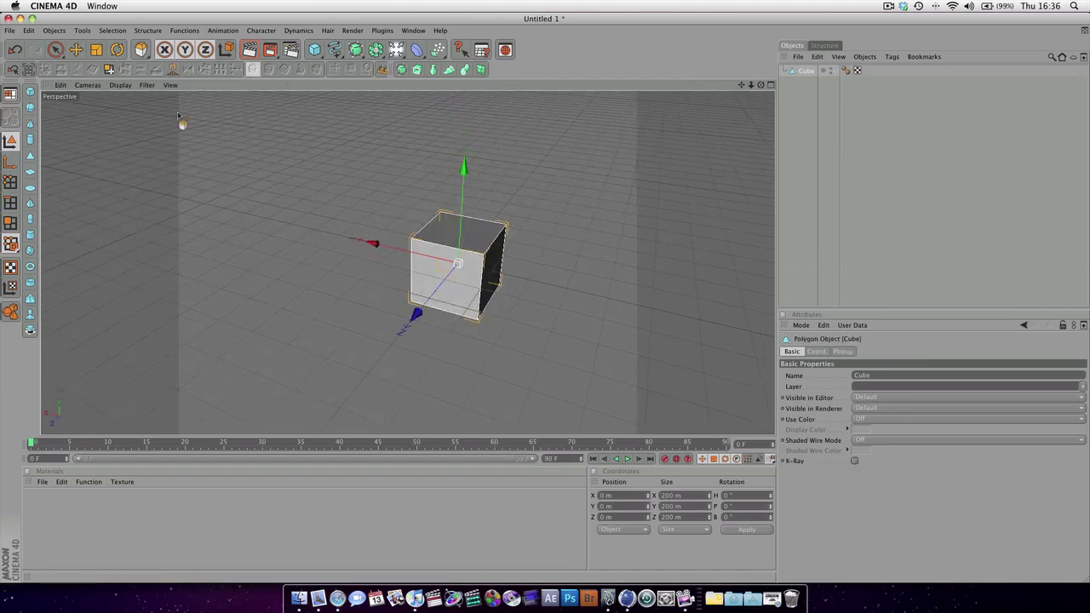
# Raise the cube's top polygon and extrude it upward in stages, undoing the last change.
pyautogui.click(9, 225)
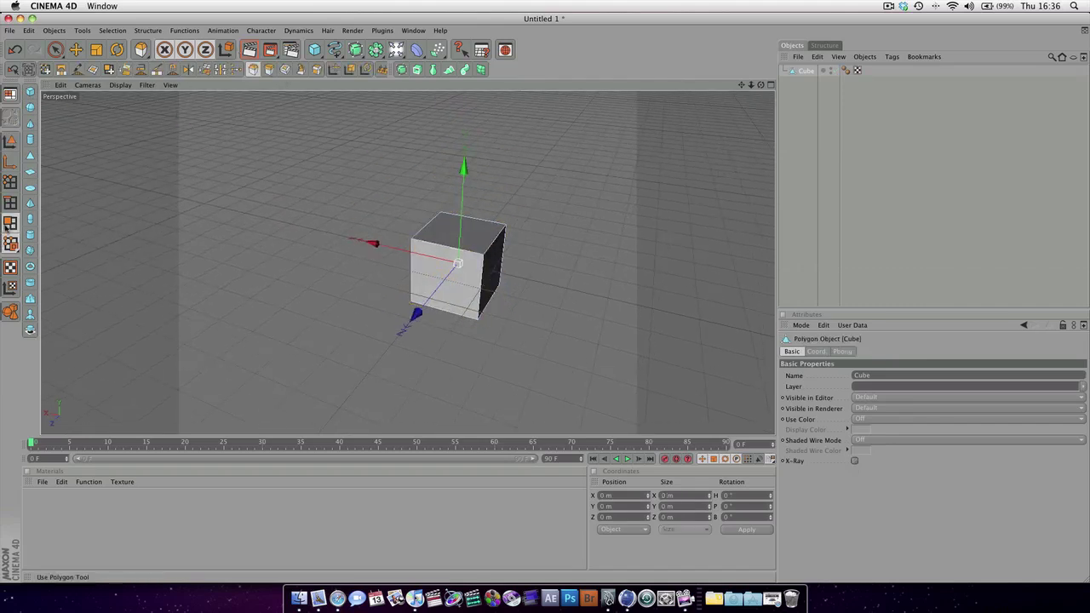
pyautogui.click(269, 70)
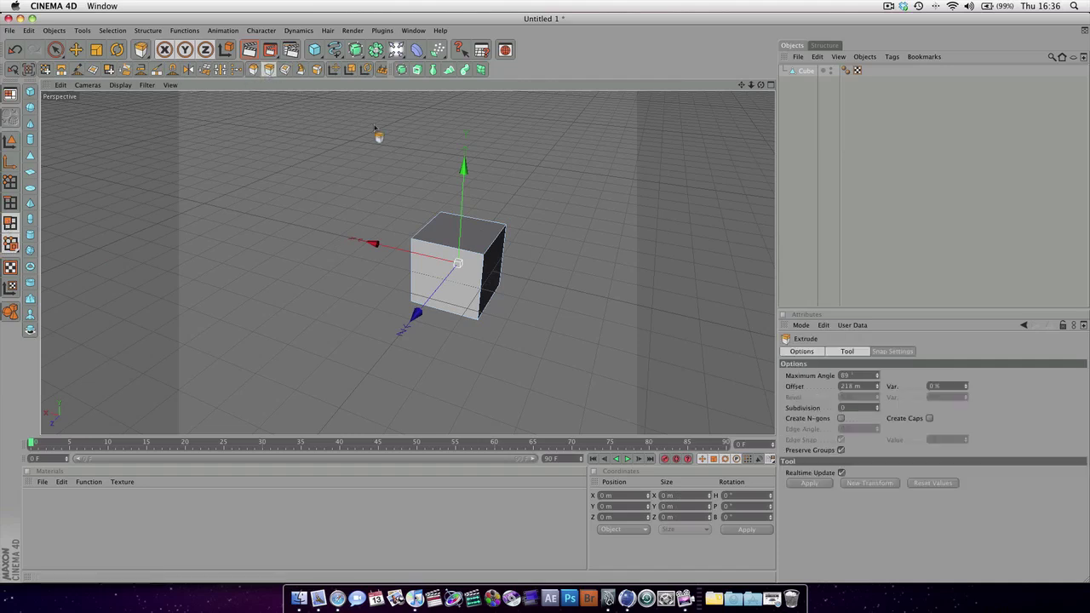
pyautogui.click(459, 228)
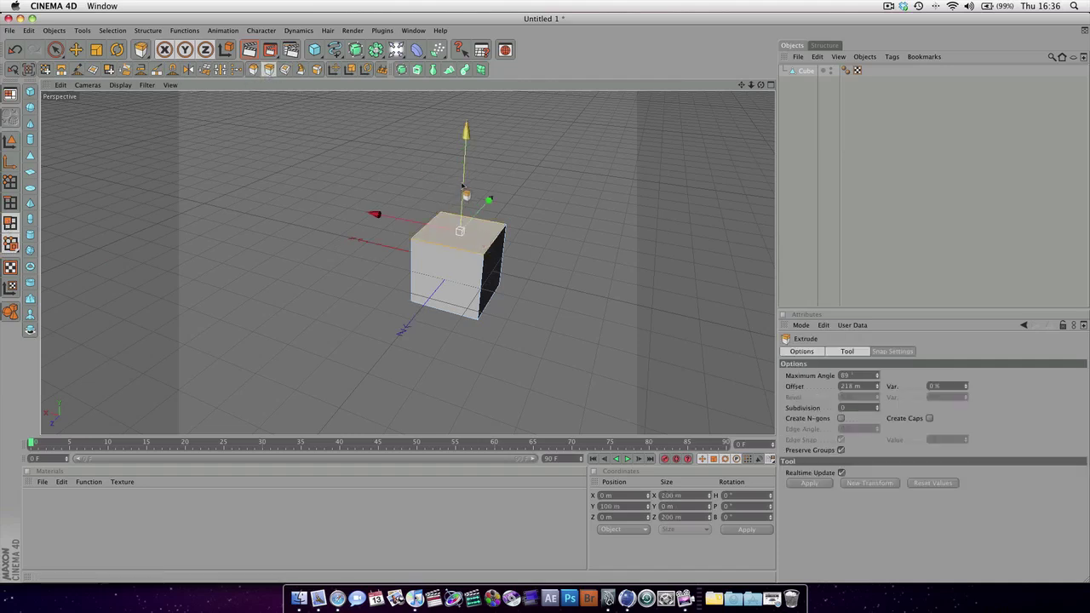
pyautogui.moveTo(466, 129); pyautogui.dragTo(467, 118)
pyautogui.moveTo(478, 233)
pyautogui.mouseDown()
pyautogui.moveTo(506, 233)
pyautogui.moveTo(492, 234)
pyautogui.mouseUp()
pyautogui.moveTo(467, 106); pyautogui.dragTo(466, 75)
pyautogui.moveTo(477, 220); pyautogui.dragTo(549, 220)
pyautogui.moveTo(469, 139); pyautogui.dragTo(503, 132)
pyautogui.press('super+z')
# Extrude two opposite side polygons of the cube's base outward, the last one by 176.5 m, undoing unwanted attempts.
pyautogui.keyDown('alt'); pyautogui.moveTo(526, 225); pyautogui.dragTo(741, 302); pyautogui.keyUp('alt')
pyautogui.press('super+z')
pyautogui.keyDown('alt'); pyautogui.moveTo(153, 332); pyautogui.dragTo(298, 332); pyautogui.keyUp('alt')
pyautogui.moveTo(538, 328); pyautogui.dragTo(392, 328)
pyautogui.press('super+z')
pyautogui.click(525, 317)
pyautogui.moveTo(562, 329); pyautogui.dragTo(712, 328)
pyautogui.keyDown('alt'); pyautogui.moveTo(514, 297); pyautogui.dragTo(591, 292); pyautogui.keyUp('alt')
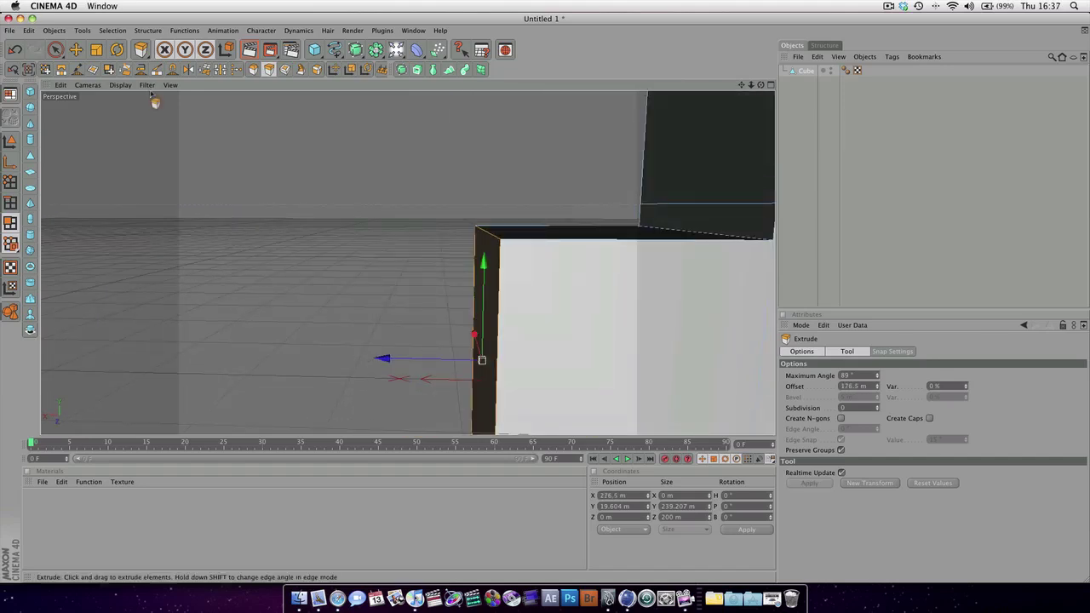
pyautogui.scroll(-10, 498, 335)
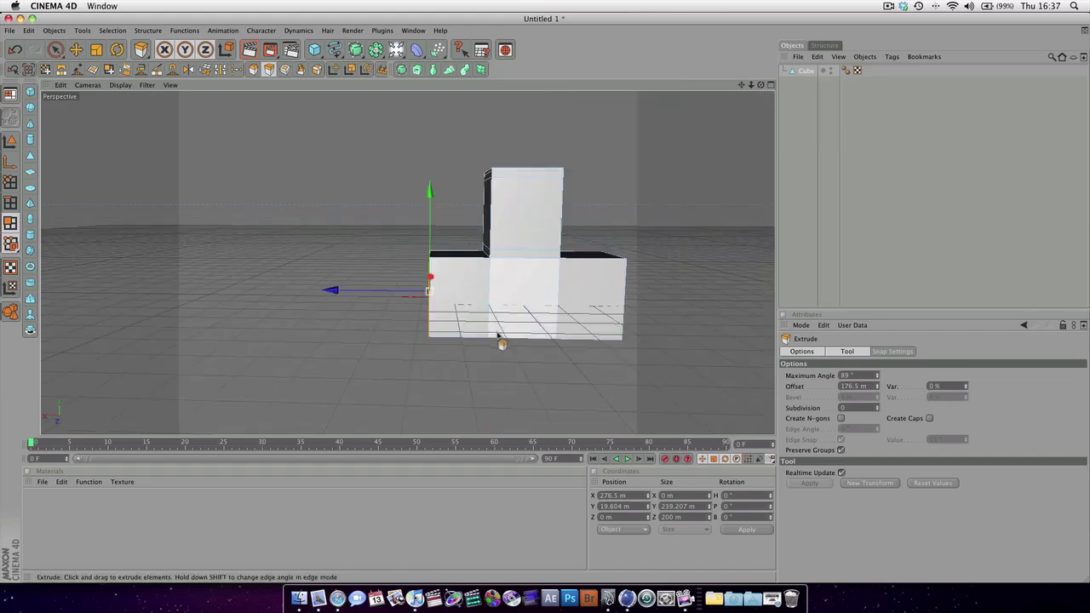
pyautogui.keyDown('alt'); pyautogui.moveTo(551, 279); pyautogui.dragTo(470, 241, button='middle'); pyautogui.keyUp('alt')
pyautogui.keyDown('alt'); pyautogui.moveTo(550, 323); pyautogui.dragTo(550, 212); pyautogui.keyUp('alt')
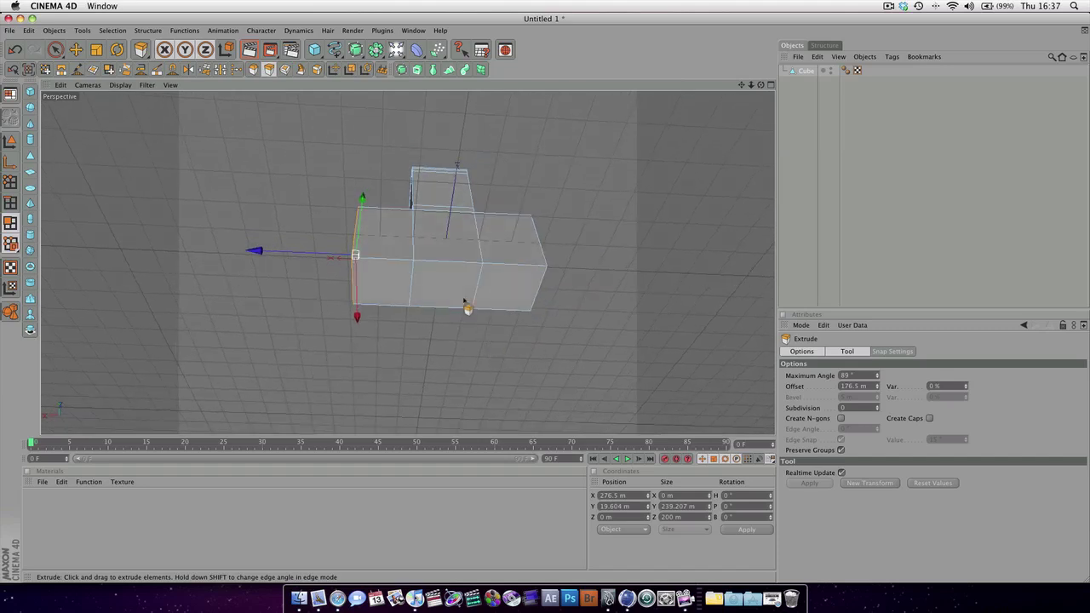
# Extrude the underside polygon of one side block downward by 419 m and shift it outward along X to form an arm.
pyautogui.click(383, 283)
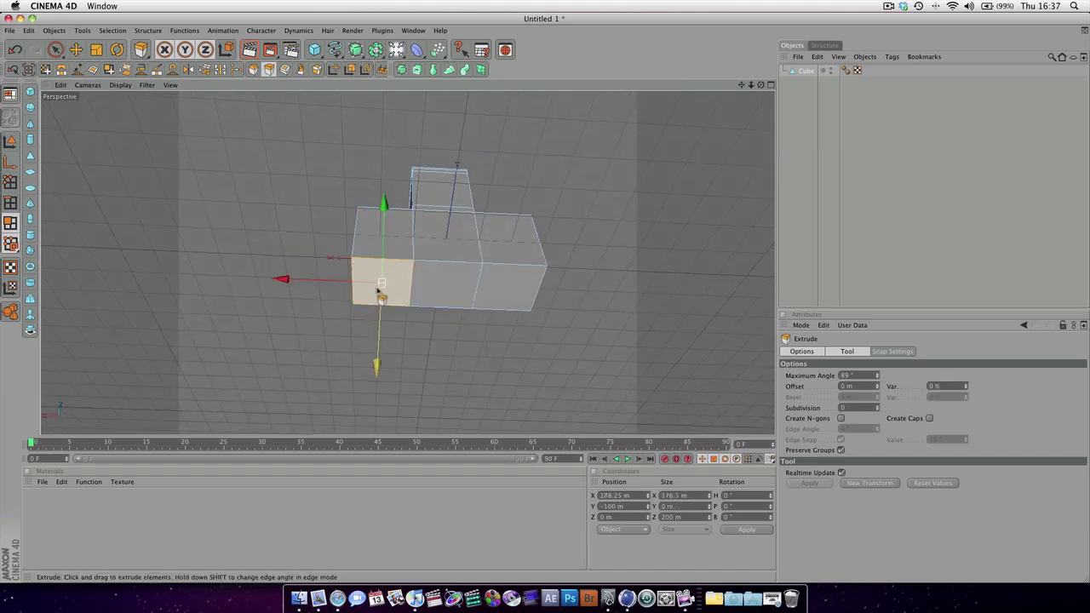
pyautogui.moveTo(377, 362); pyautogui.dragTo(296, 365)
pyautogui.moveTo(279, 411); pyautogui.dragTo(201, 410)
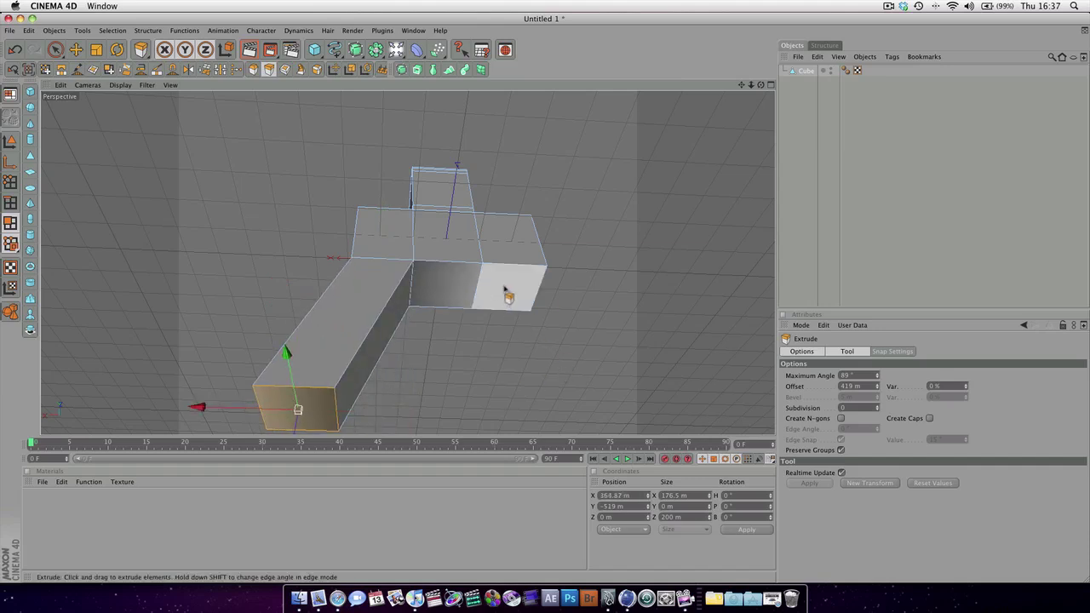
# Extrude the underside polygon of the opposite side block downward by 442 m and shift it outward along X.
pyautogui.click(532, 303)
pyautogui.moveTo(525, 297); pyautogui.dragTo(615, 296)
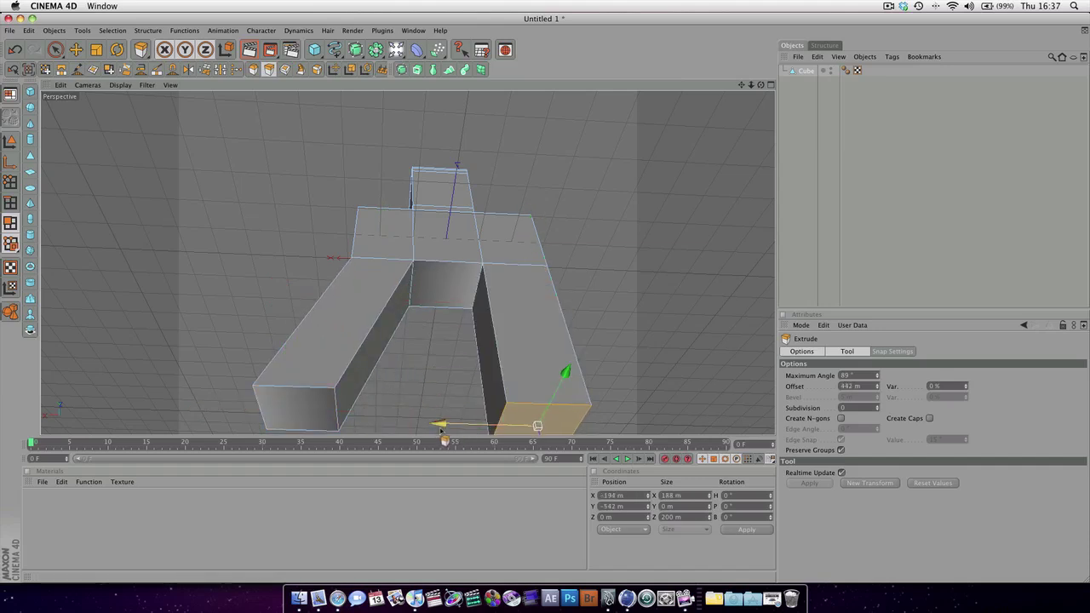
pyautogui.moveTo(440, 422); pyautogui.dragTo(516, 425)
# Extrude the central underside polygon between the two arms downward to about Y -536 m.
pyautogui.click(438, 290)
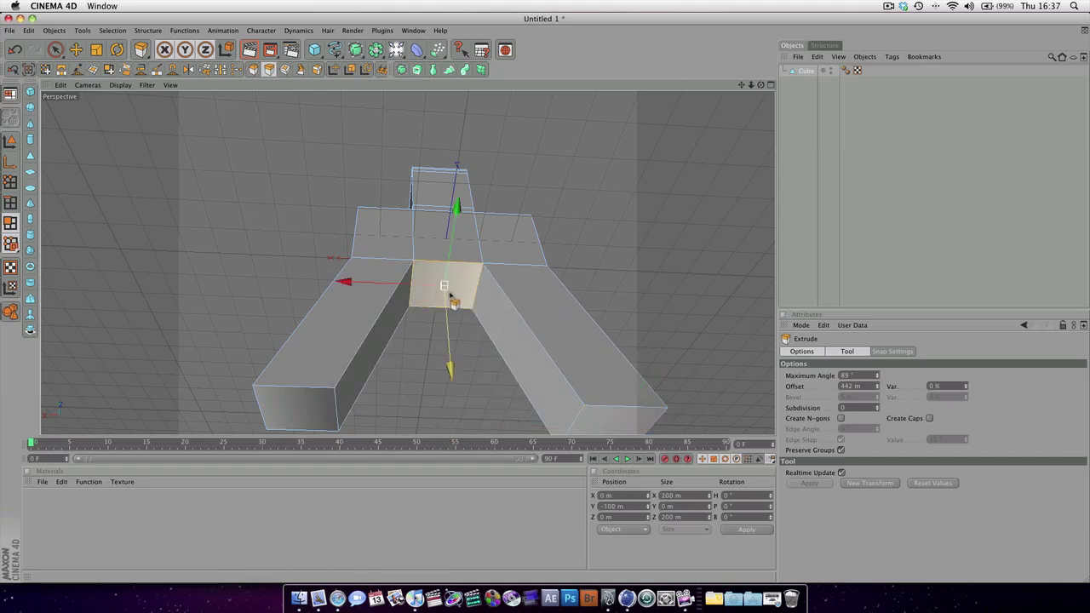
pyautogui.moveTo(448, 340); pyautogui.dragTo(551, 304)
pyautogui.scroll(5, 545, 359)
# Knife a single line through the middle of the torso's bottom polygon to split it in two, undoing the first cut.
pyautogui.keyDown('alt'); pyautogui.moveTo(536, 374); pyautogui.dragTo(531, 260); pyautogui.keyUp('alt')
pyautogui.scroll(5, 525, 392)
pyautogui.scroll(-5, 524, 391)
pyautogui.scroll(-2, 524, 392)
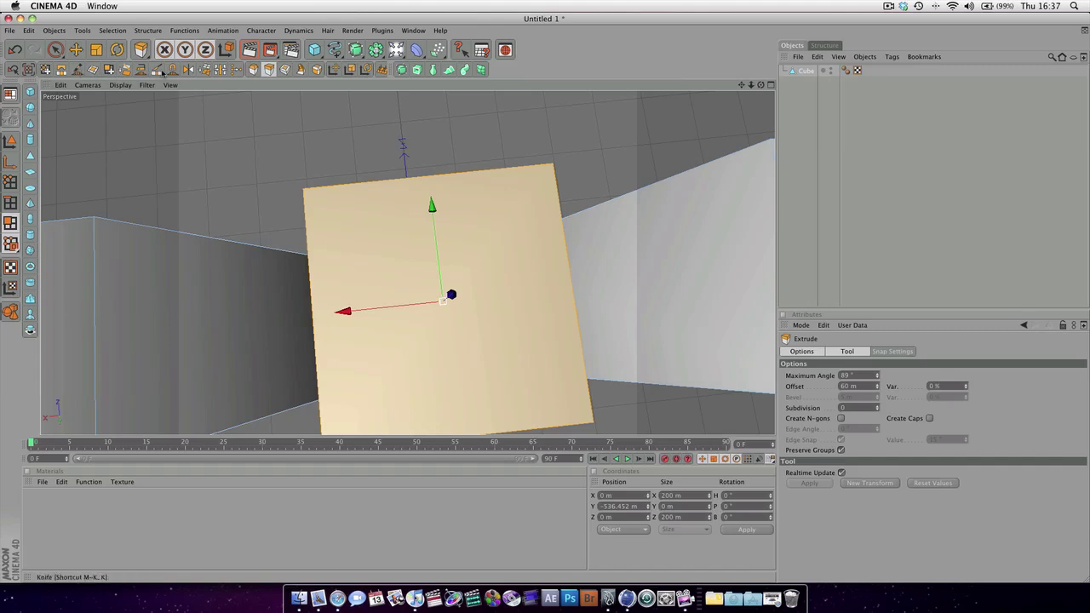
pyautogui.click(157, 70)
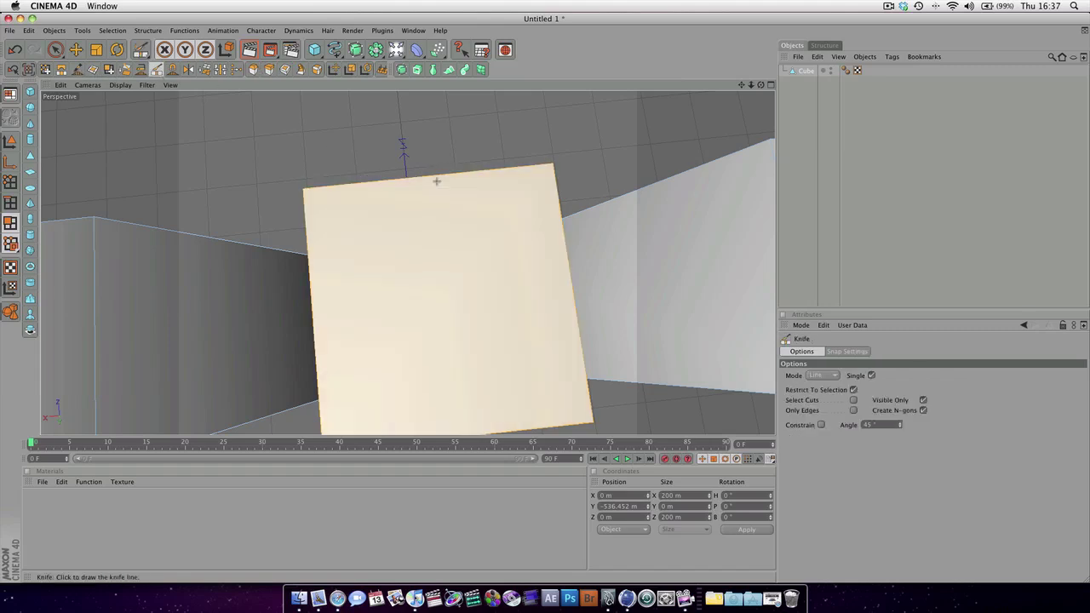
pyautogui.moveTo(426, 177); pyautogui.dragTo(429, 195)
pyautogui.moveTo(488, 408); pyautogui.dragTo(479, 432)
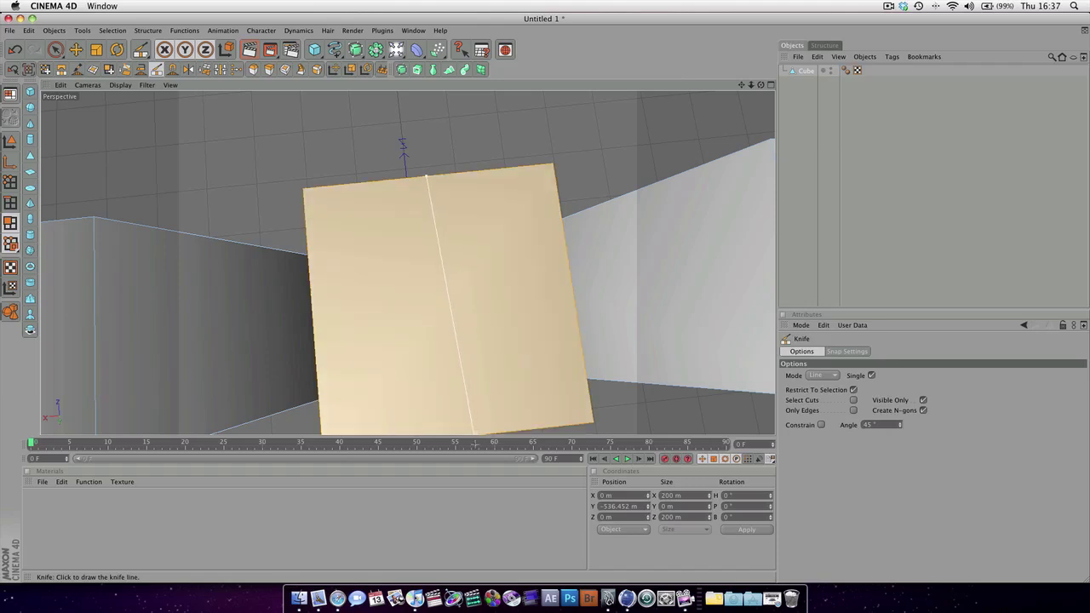
pyautogui.moveTo(460, 434)
pyautogui.mouseDown()
pyautogui.moveTo(492, 432)
pyautogui.moveTo(466, 435)
pyautogui.mouseUp()
pyautogui.press('super+z')
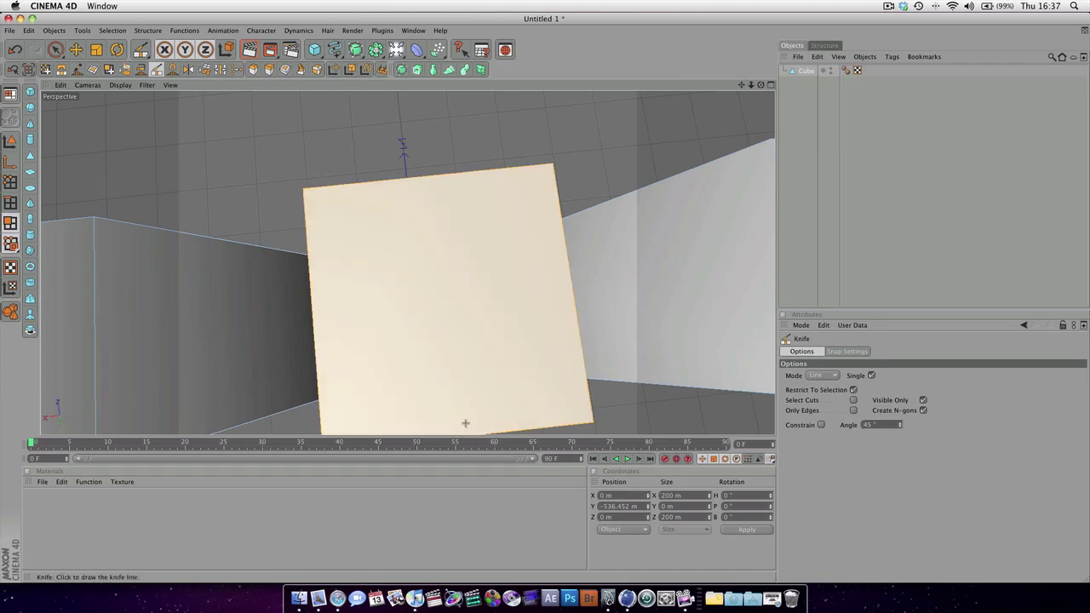
pyautogui.scroll(-5, 464, 422)
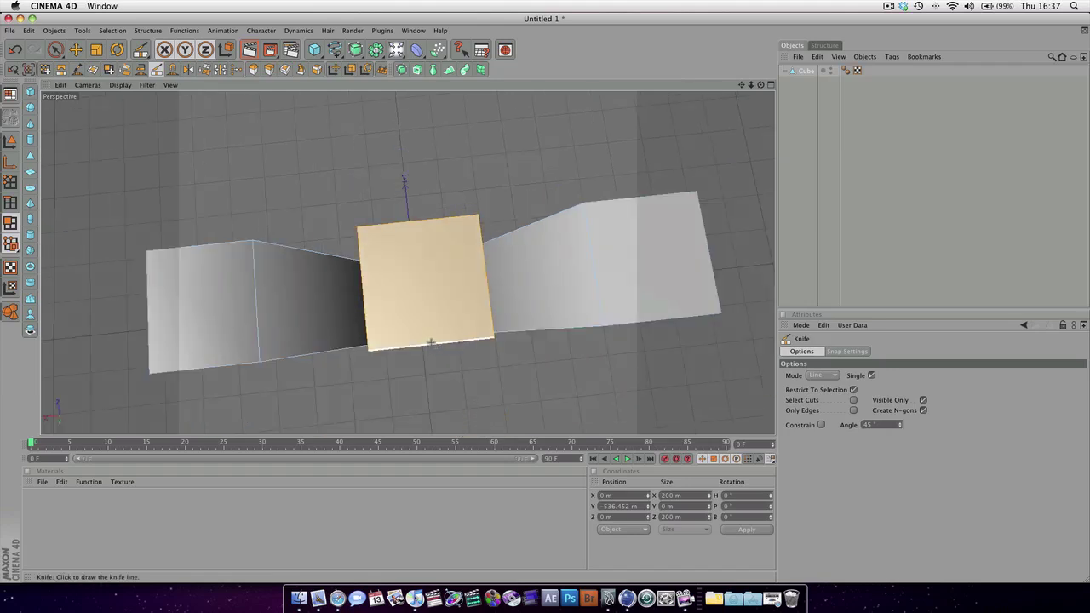
pyautogui.moveTo(430, 339); pyautogui.dragTo(415, 225)
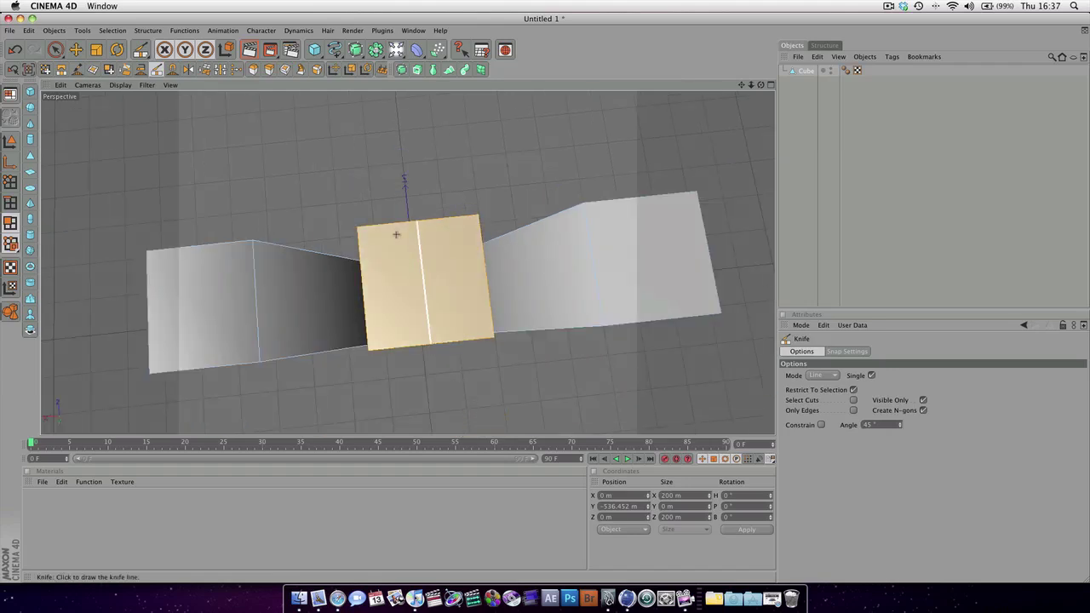
# Extrude both halves of the torso's bottom face downward by 281.9 m and lower them to about Y -1616 m.
pyautogui.click(10, 226)
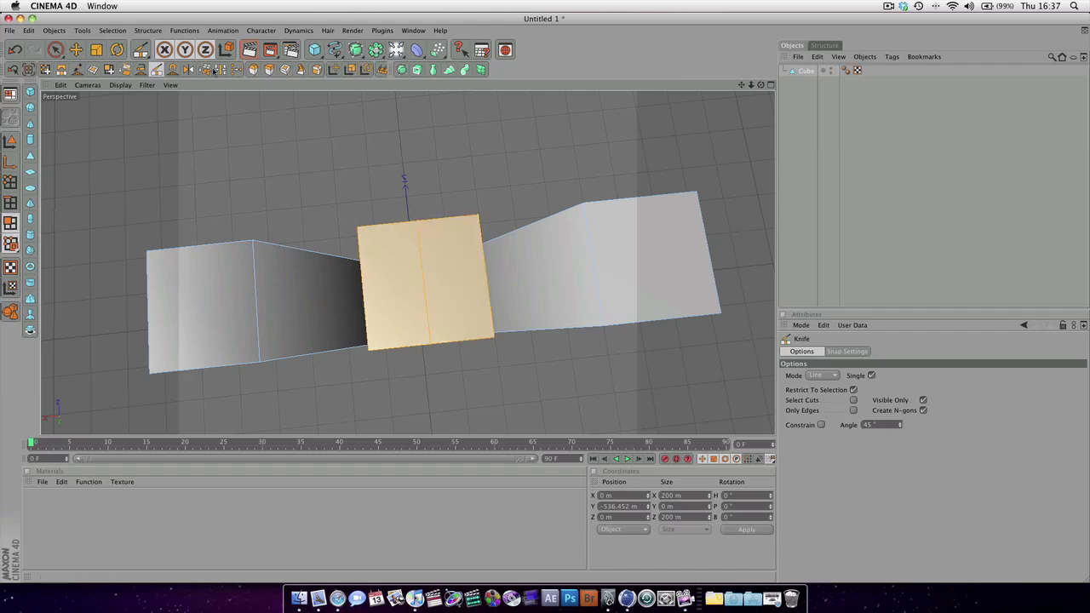
pyautogui.click(268, 71)
pyautogui.keyDown('alt'); pyautogui.moveTo(445, 309); pyautogui.dragTo(439, 417); pyautogui.keyUp('alt')
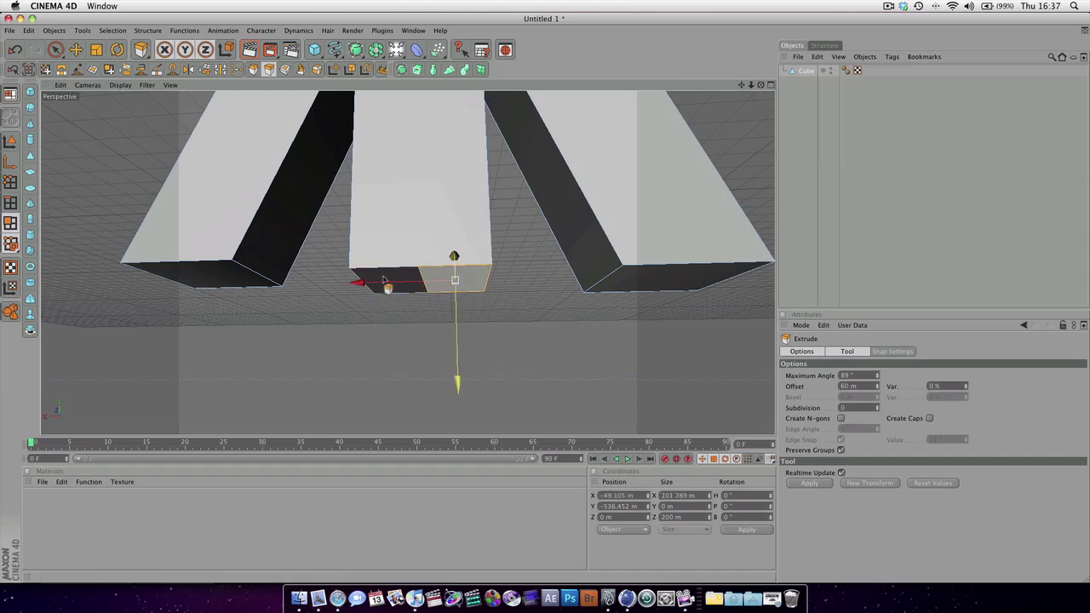
pyautogui.keyDown('alt'); pyautogui.moveTo(431, 247); pyautogui.dragTo(712, 305); pyautogui.keyUp('alt')
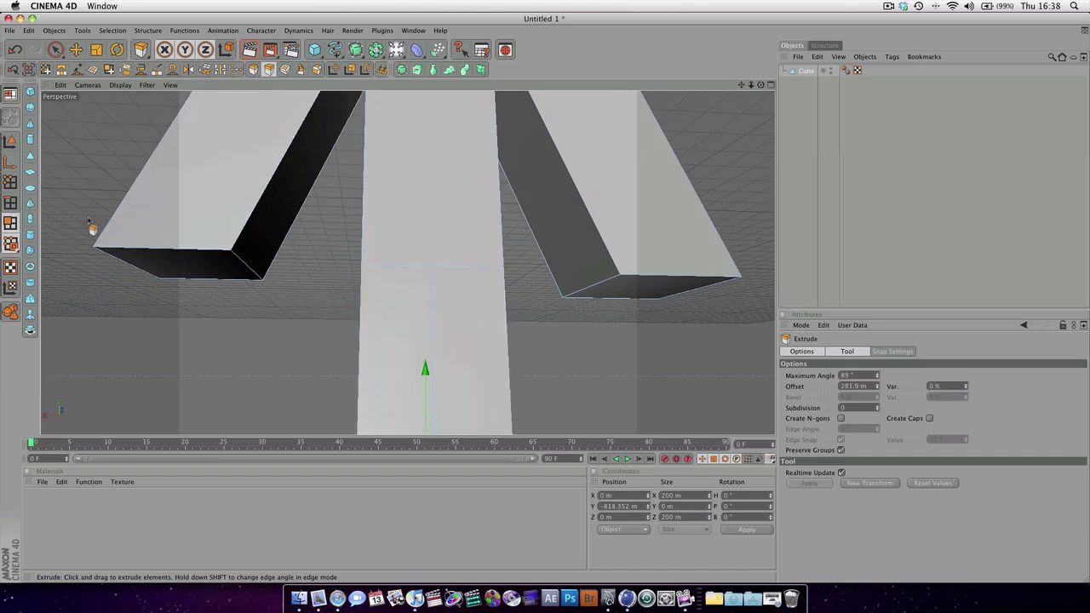
pyautogui.scroll(-10, 360, 287)
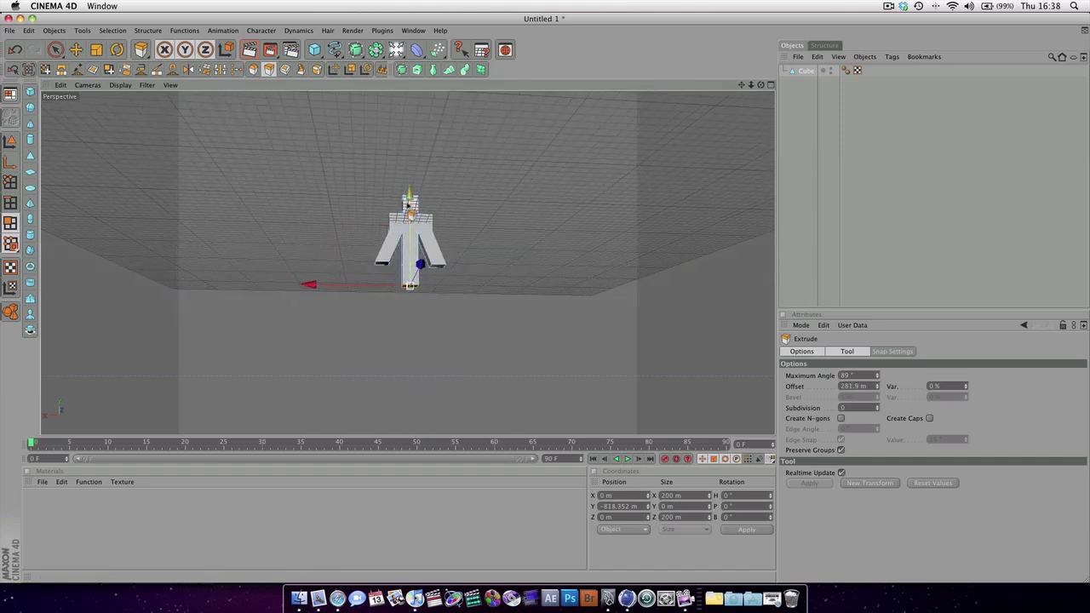
pyautogui.moveTo(410, 219); pyautogui.dragTo(409, 286)
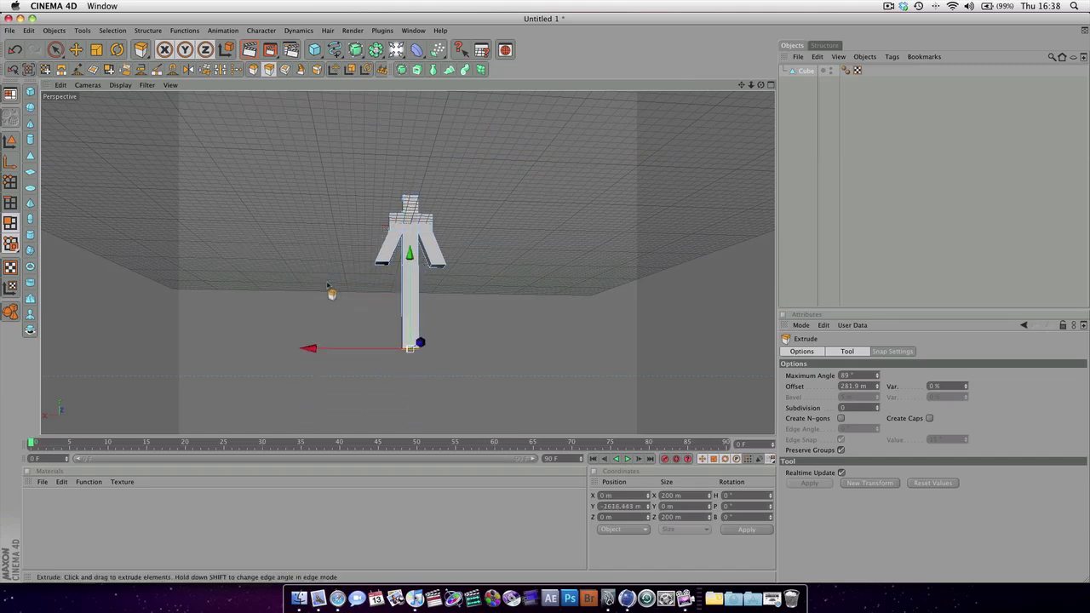
# Select one half of the torso's bottom face and move it sideways to X -155.601 m.
pyautogui.keyDown('alt'); pyautogui.moveTo(439, 404); pyautogui.dragTo(383, 331); pyautogui.keyUp('alt')
pyautogui.click(430, 377)
pyautogui.click(422, 358)
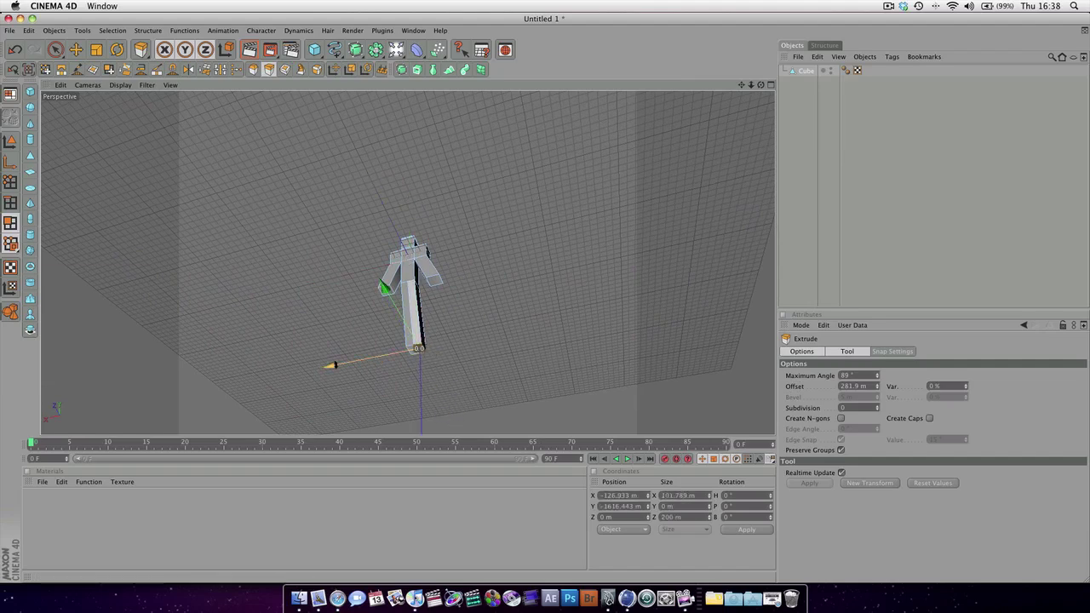
pyautogui.moveTo(331, 366); pyautogui.dragTo(435, 392)
pyautogui.keyDown('alt'); pyautogui.moveTo(379, 195); pyautogui.dragTo(253, 123); pyautogui.keyUp('alt')
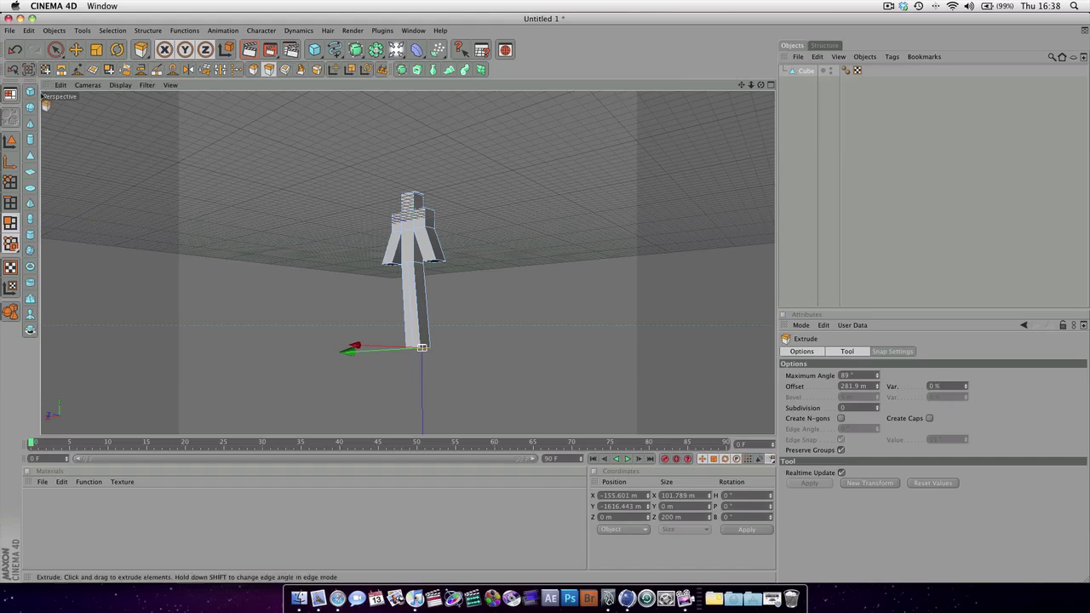
pyautogui.keyDown('alt'); pyautogui.moveTo(213, 192); pyautogui.dragTo(366, 294); pyautogui.keyUp('alt')
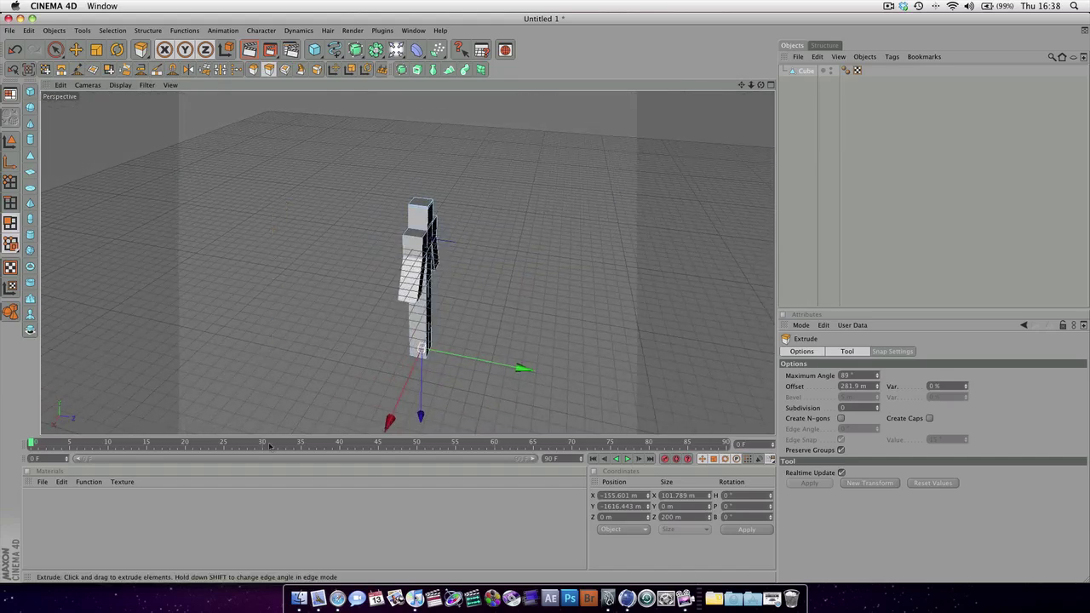